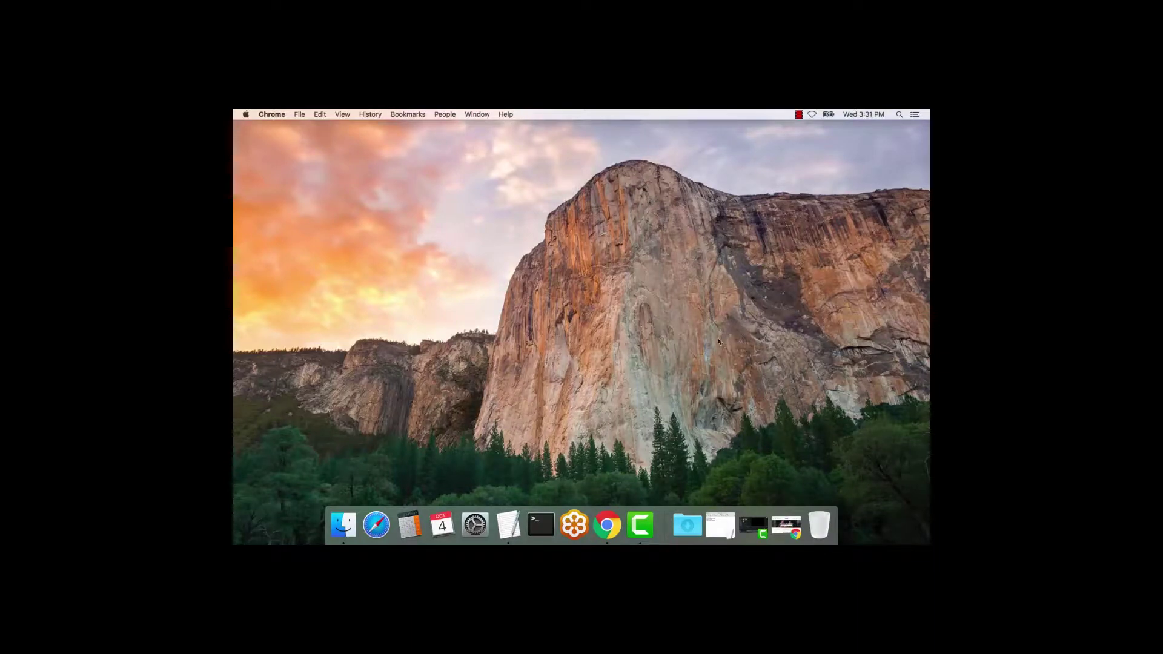
# Review the copier model line in the TextEdit setup notes, then minimize the note
pyautogui.click(507, 525)
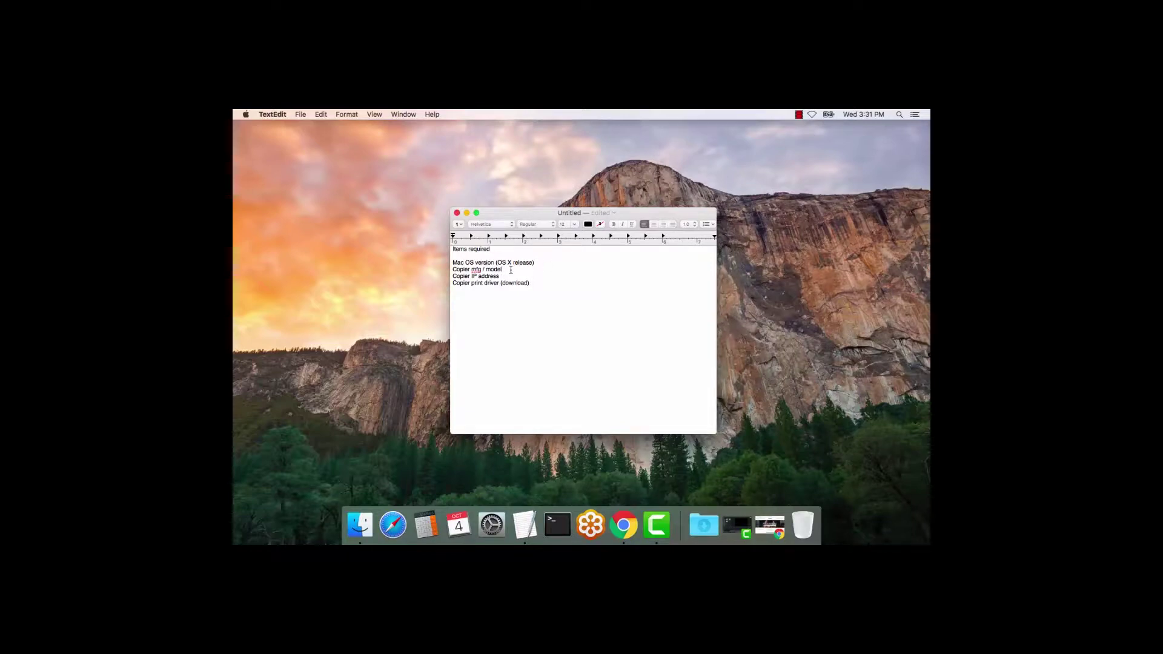
pyautogui.click(511, 270)
pyautogui.click(465, 212)
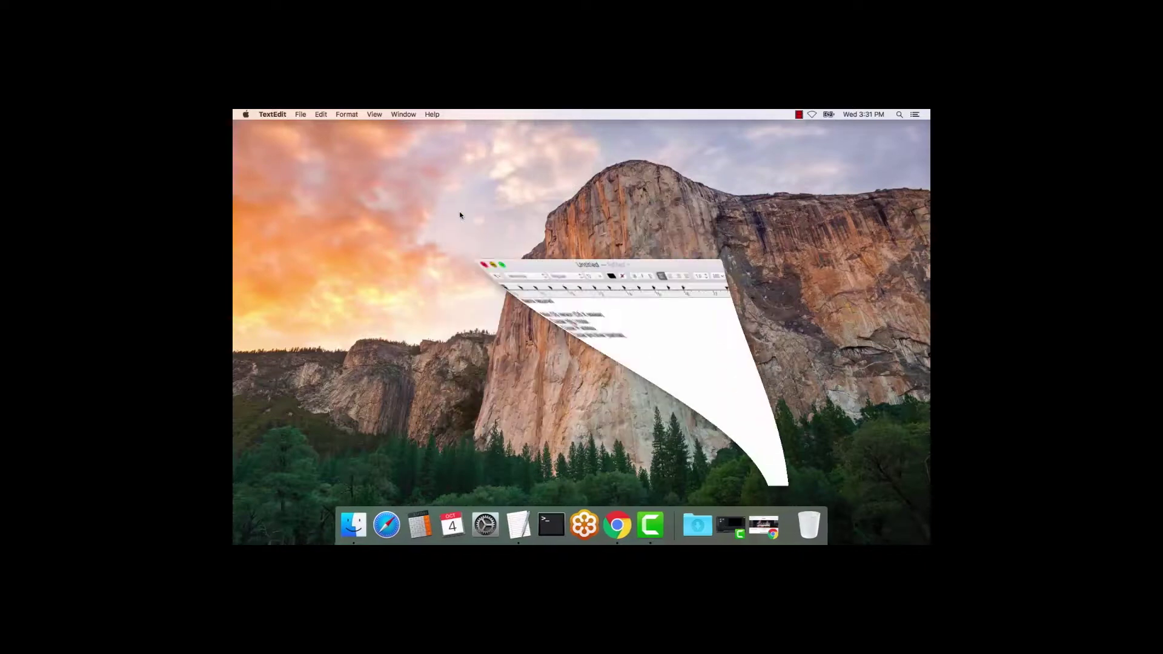
pyautogui.click(246, 114)
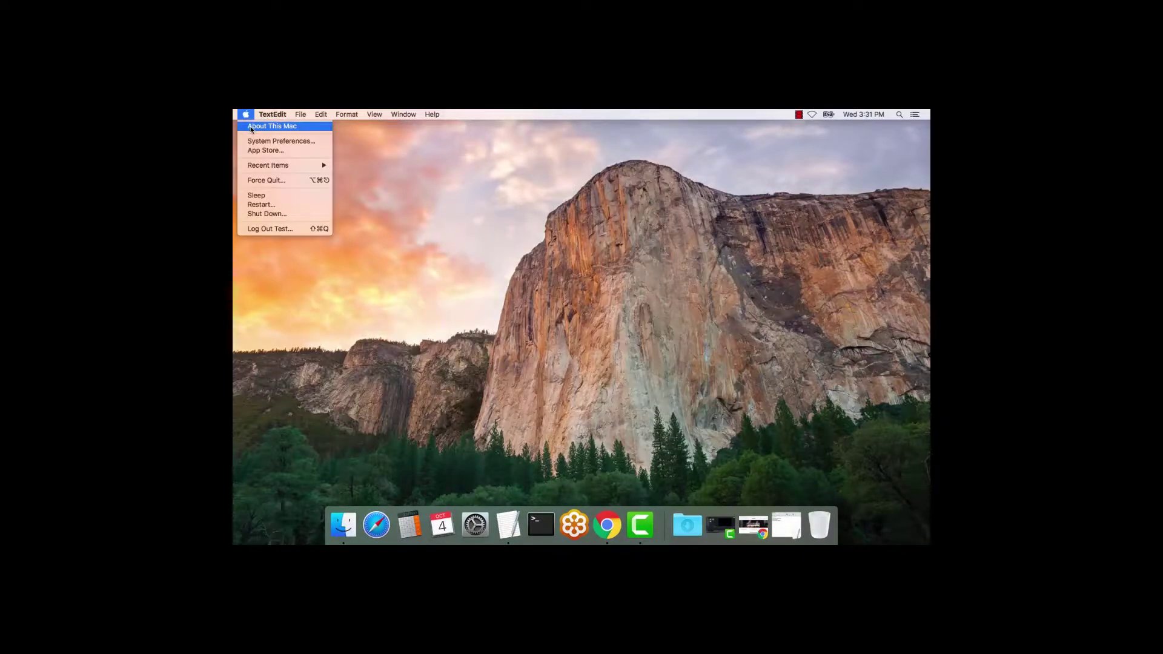
pyautogui.click(250, 127)
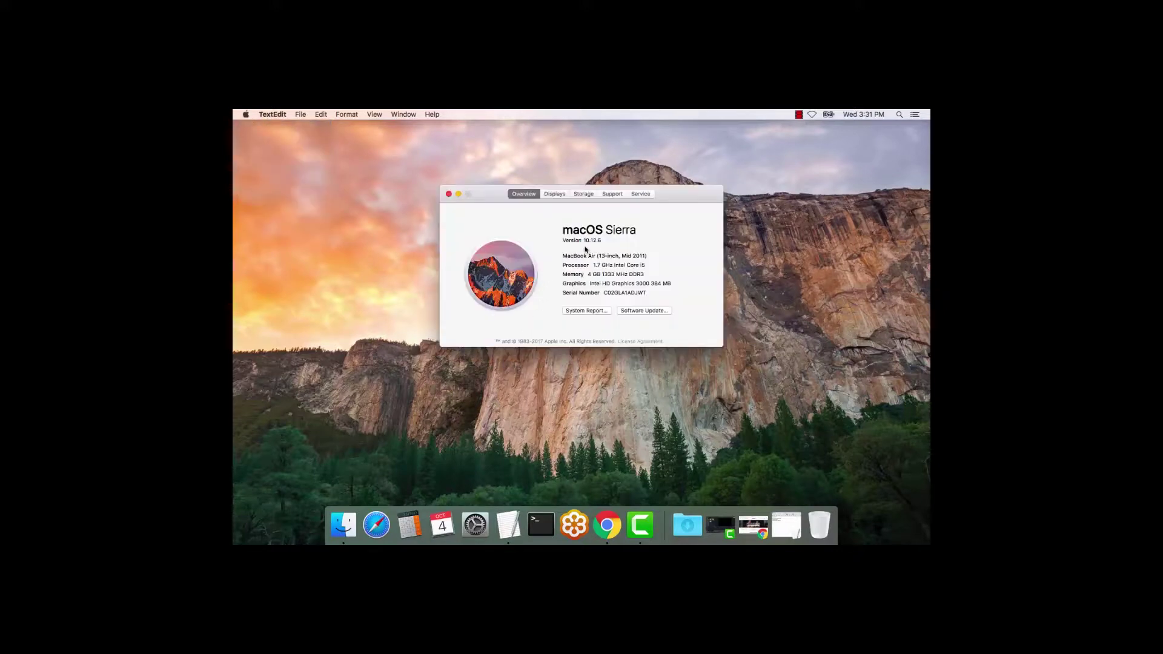
pyautogui.click(447, 195)
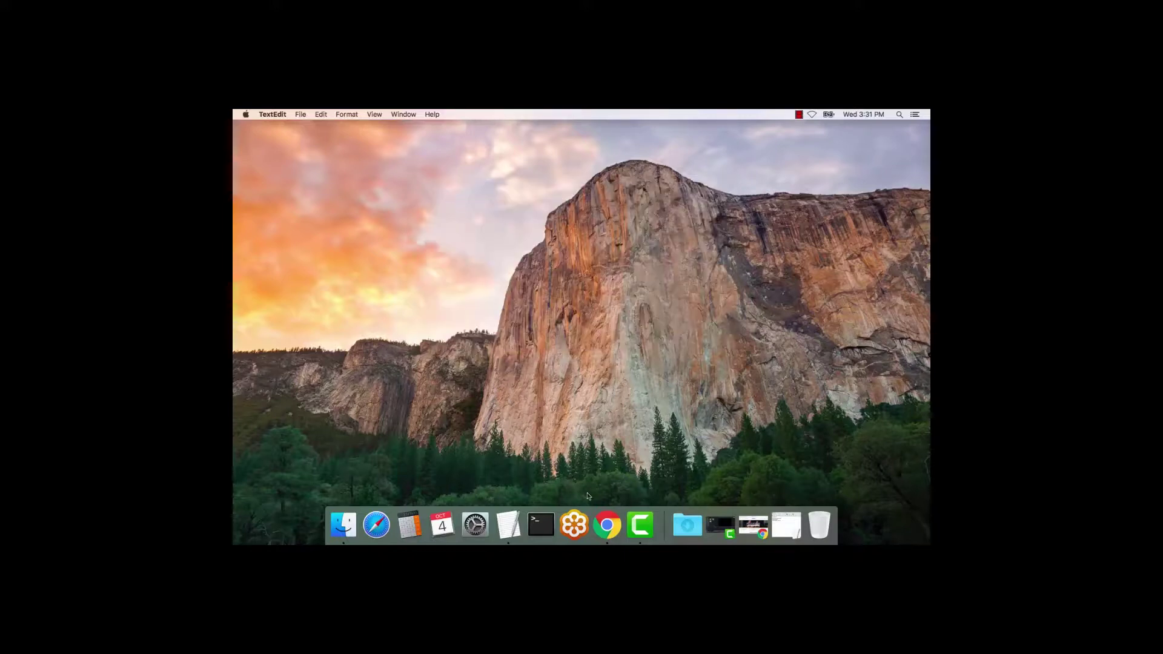
# Search Samsung Support's Printers page for x4300 and choose the SL-X4300LX suggestion
pyautogui.click(608, 525)
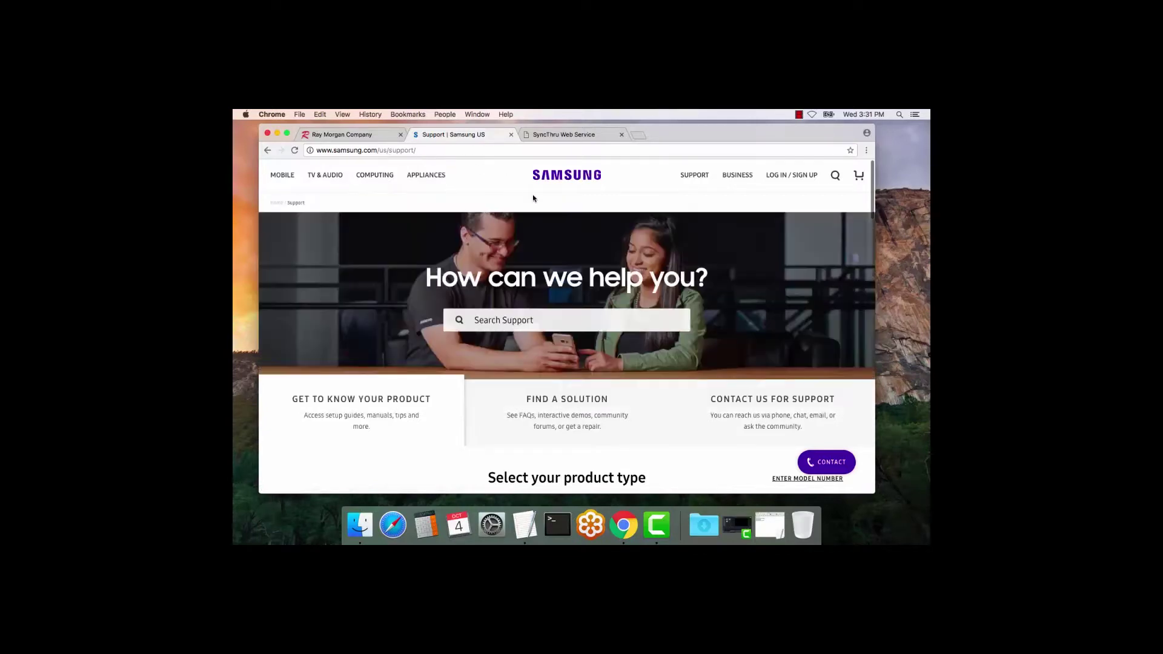
pyautogui.scroll(-5, 569, 436)
pyautogui.scroll(-2, 567, 454)
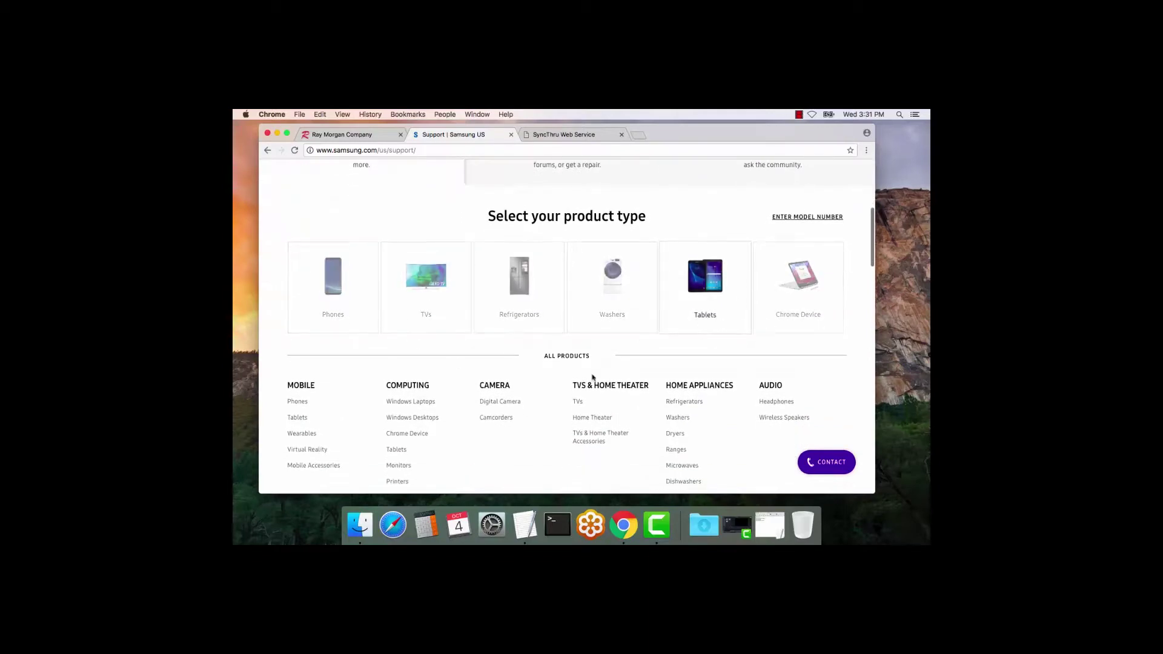
pyautogui.scroll(-2, 518, 414)
pyautogui.scroll(-2, 518, 414)
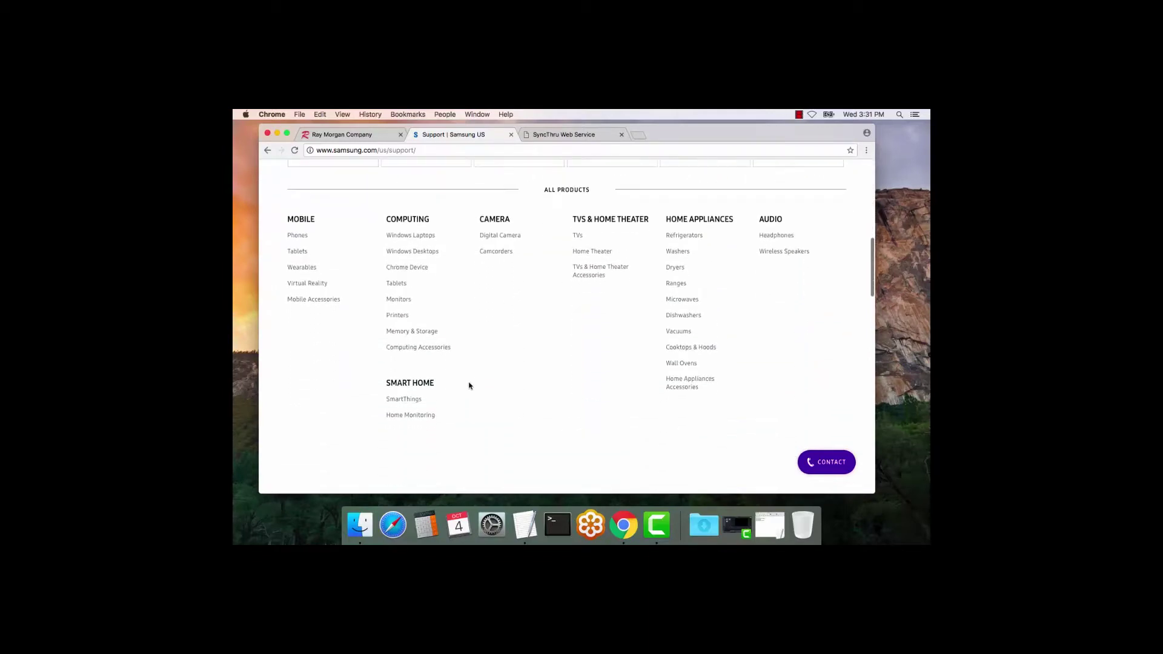
pyautogui.click(399, 316)
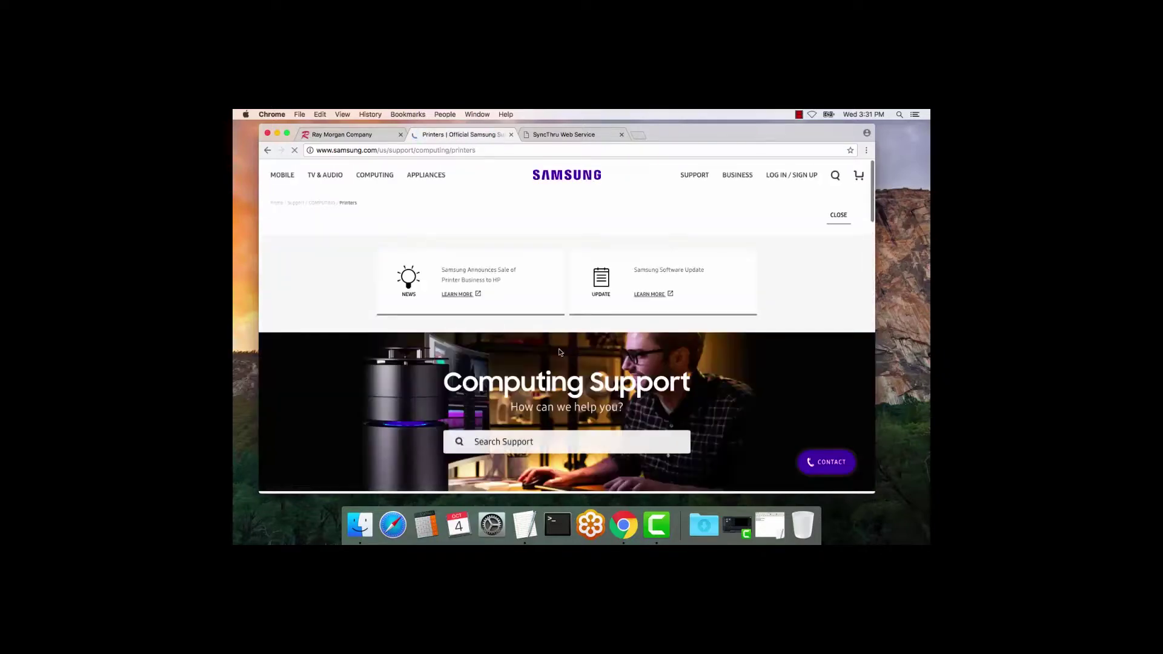
pyautogui.scroll(-2, 560, 352)
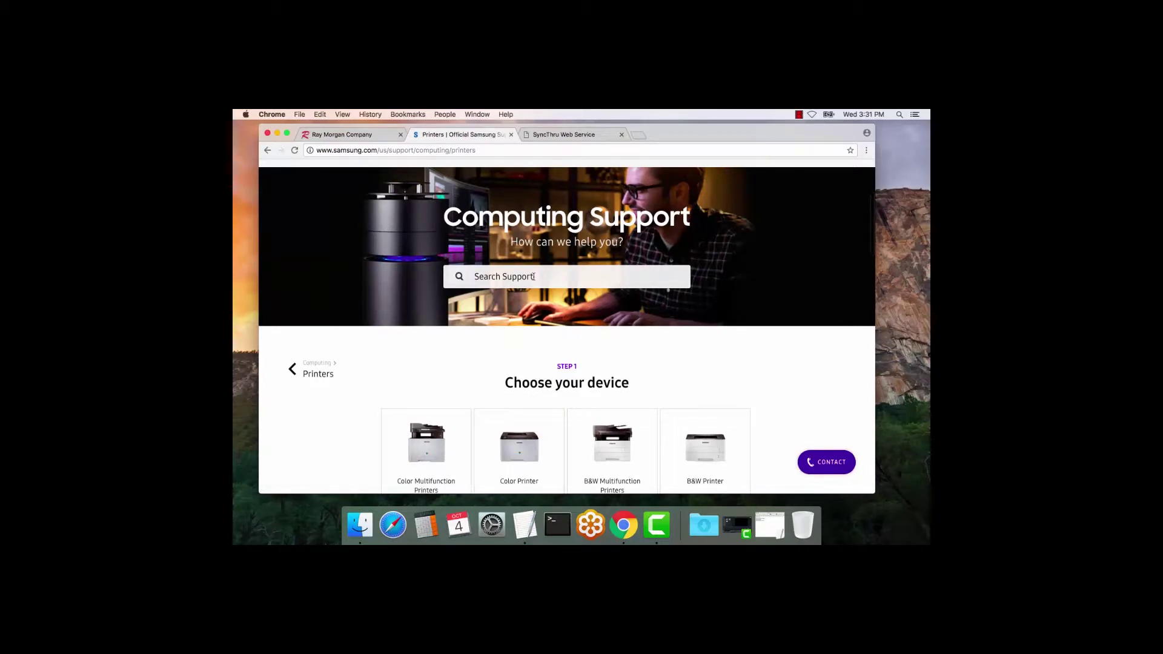
pyautogui.click(535, 276)
pyautogui.write('x4300')
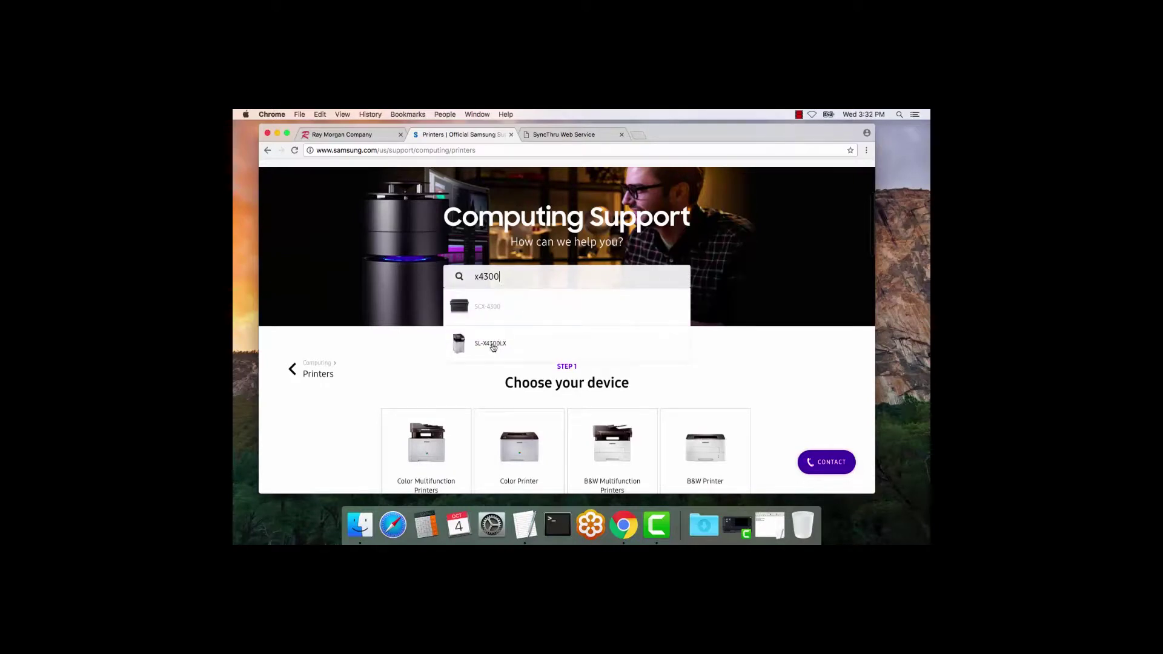
pyautogui.click(499, 343)
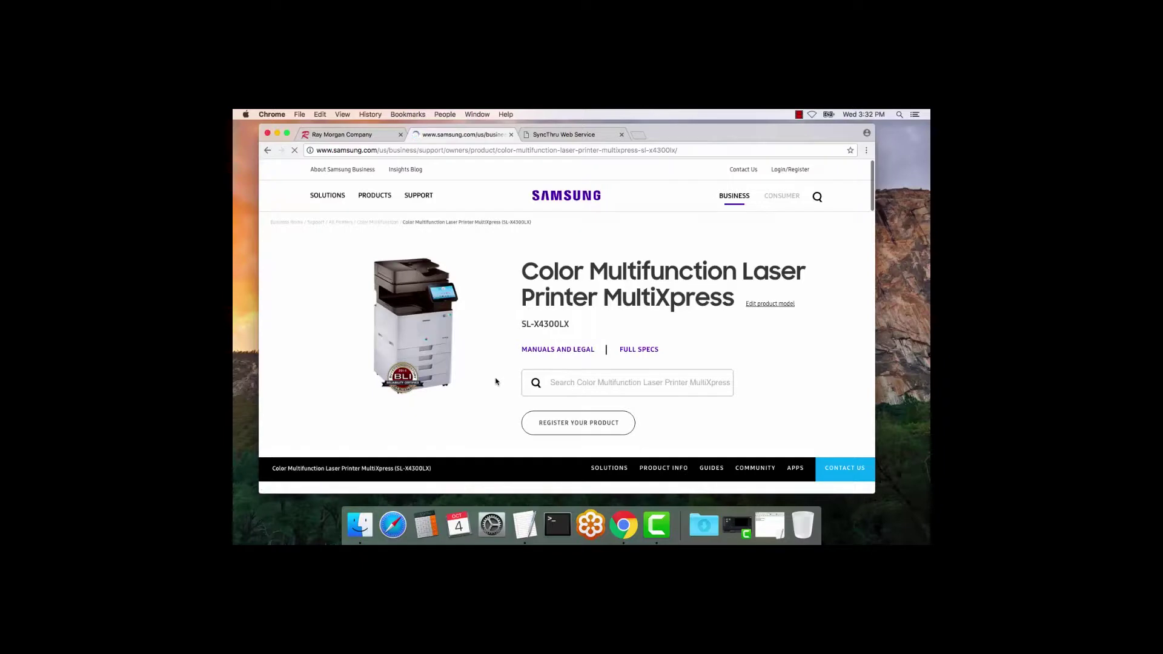
pyautogui.scroll(-1, 497, 382)
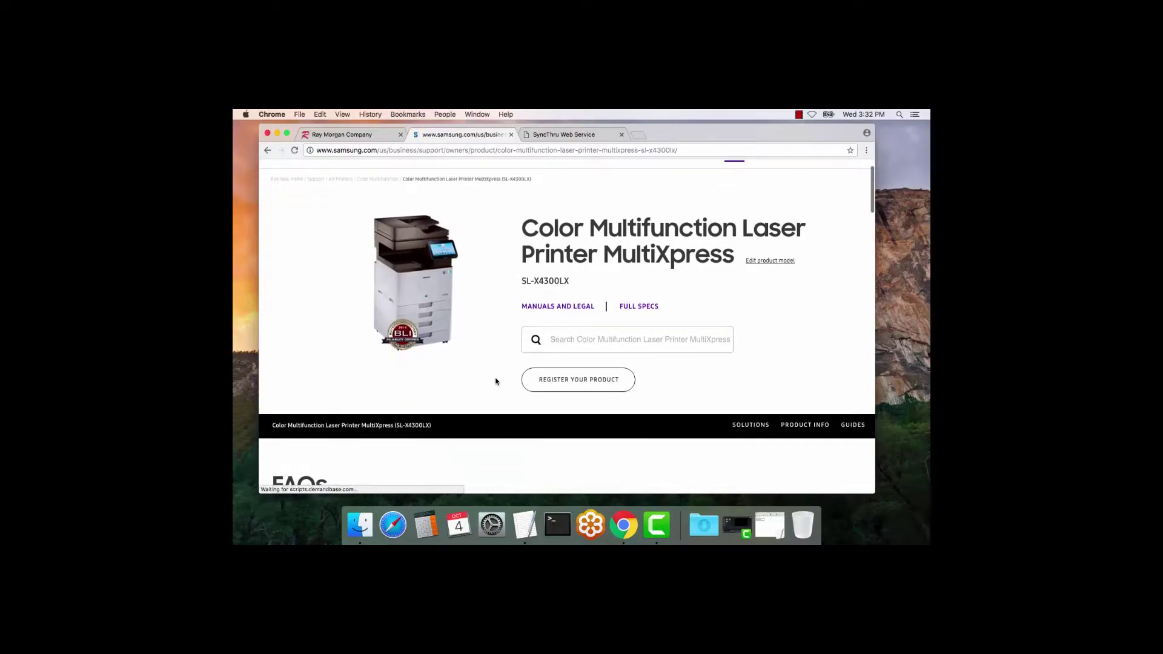
pyautogui.scroll(-5, 496, 382)
pyautogui.scroll(-1, 497, 382)
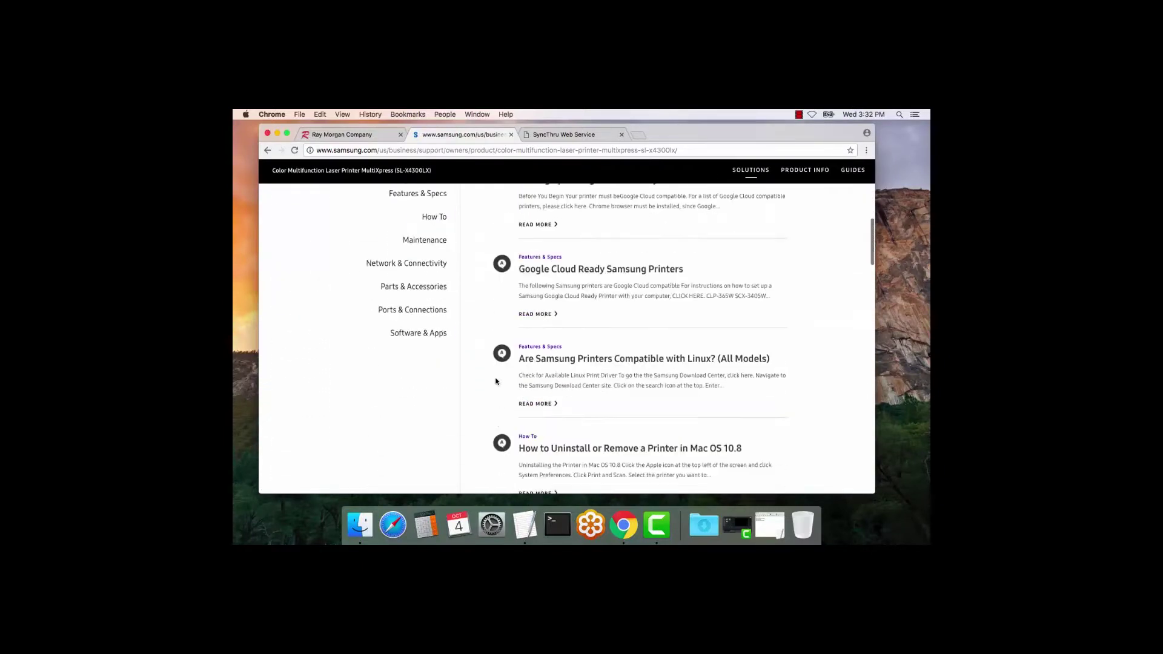
pyautogui.scroll(-2, 497, 382)
pyautogui.scroll(-1, 496, 382)
pyautogui.scroll(-1, 496, 381)
pyautogui.scroll(-1, 496, 383)
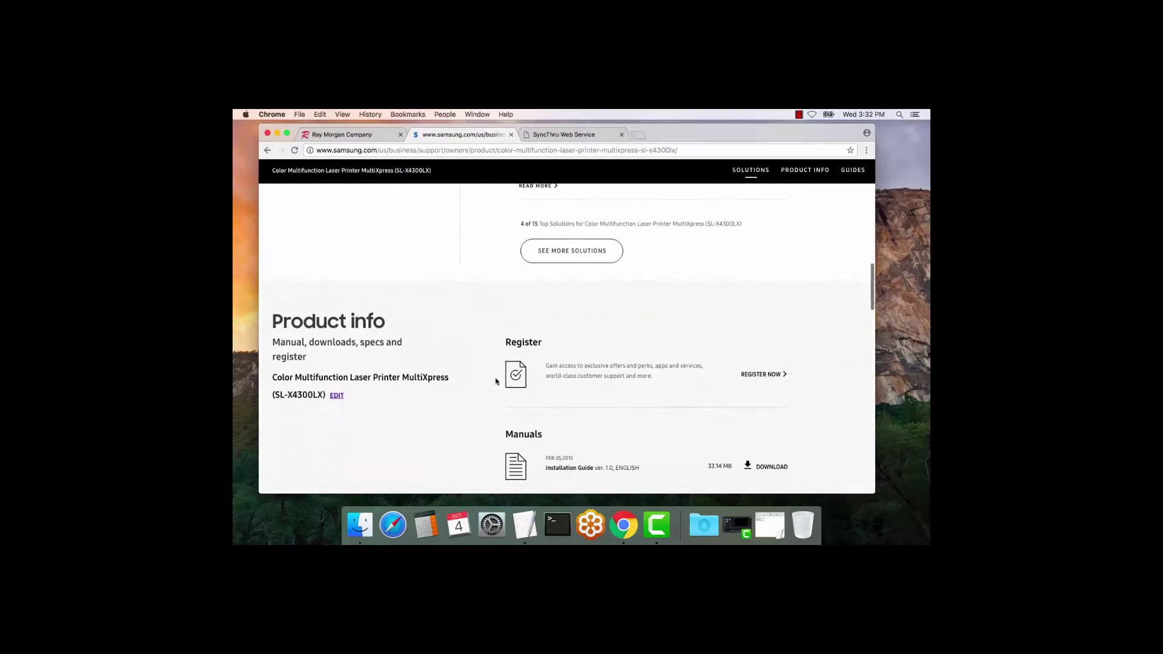
pyautogui.scroll(-3, 496, 382)
pyautogui.scroll(-1, 497, 381)
pyautogui.scroll(-1, 496, 382)
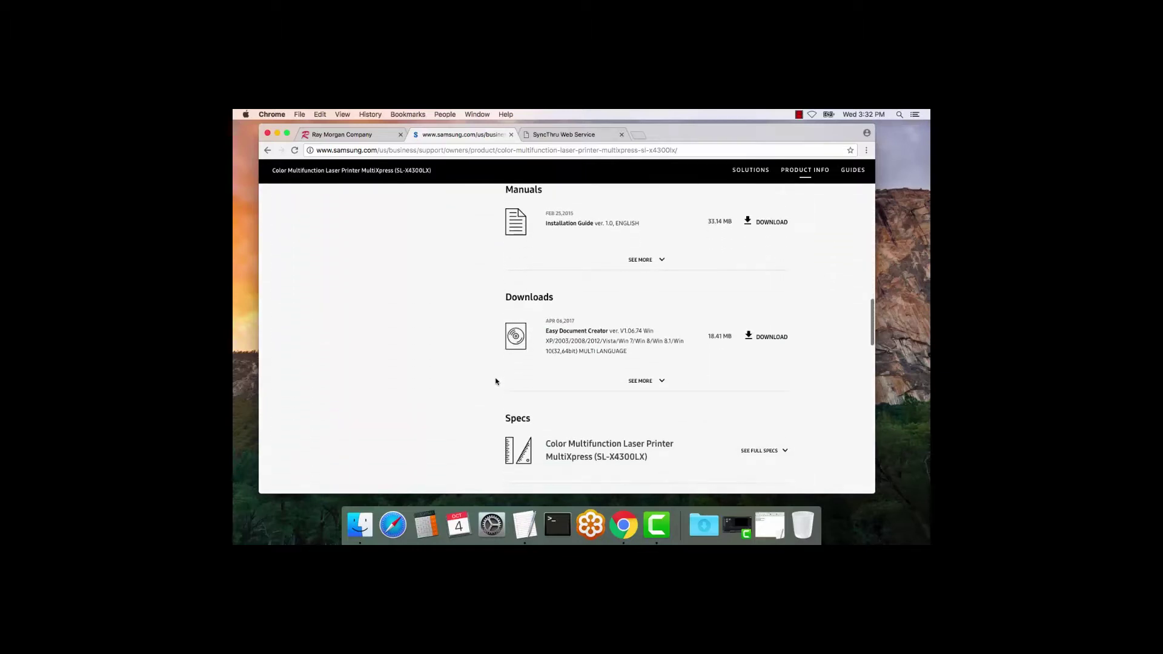
# Download the SL-X4300LX Mac OS 10.9–10.12 Print Driver V1.26.00, accepting the license agreement
pyautogui.click(648, 382)
pyautogui.scroll(-2, 679, 437)
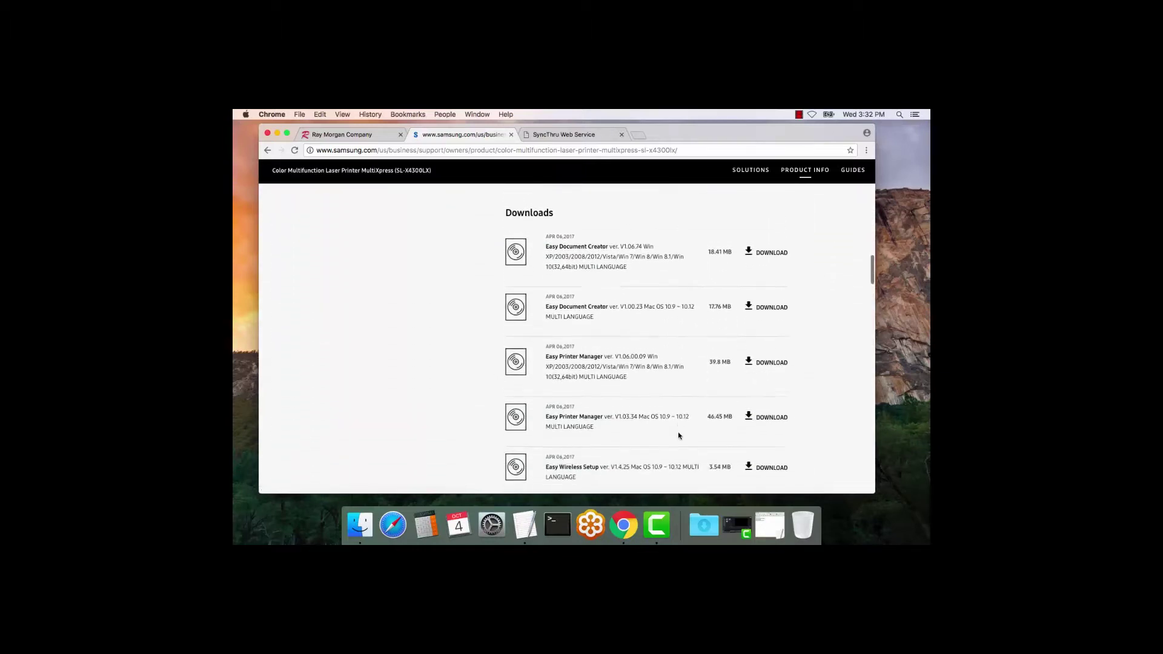
pyautogui.scroll(-1, 678, 437)
pyautogui.scroll(-1, 678, 437)
pyautogui.scroll(-1, 679, 437)
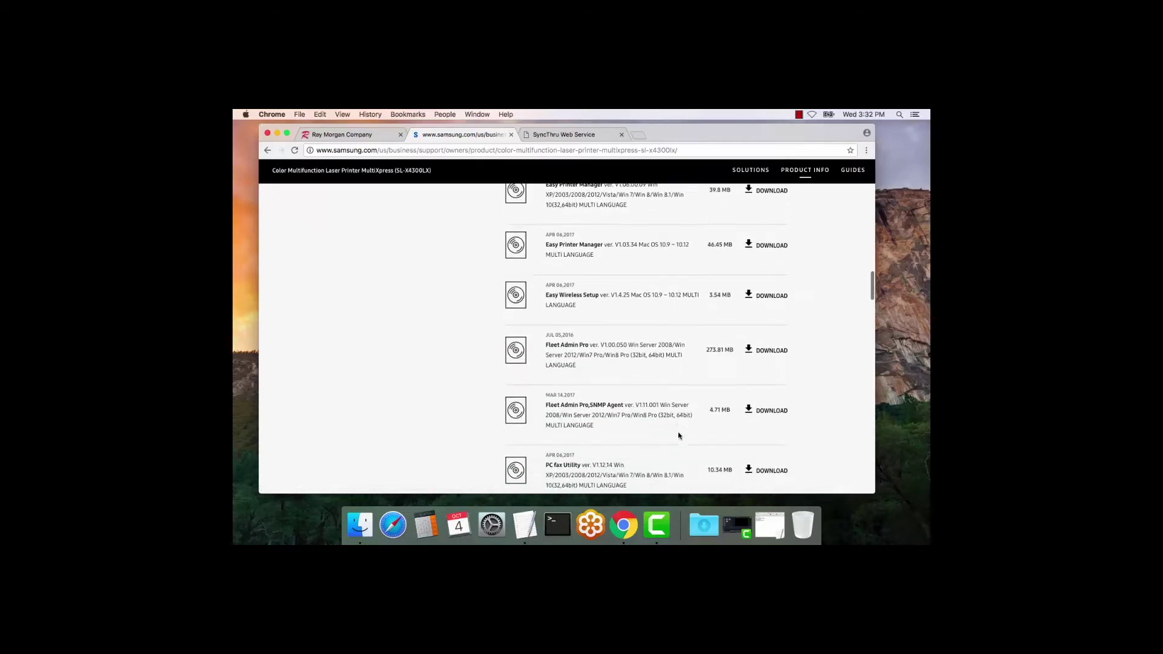
pyautogui.scroll(-1, 679, 436)
pyautogui.scroll(-1, 679, 436)
pyautogui.scroll(-1, 679, 436)
pyautogui.scroll(-1, 679, 436)
pyautogui.scroll(-1, 680, 434)
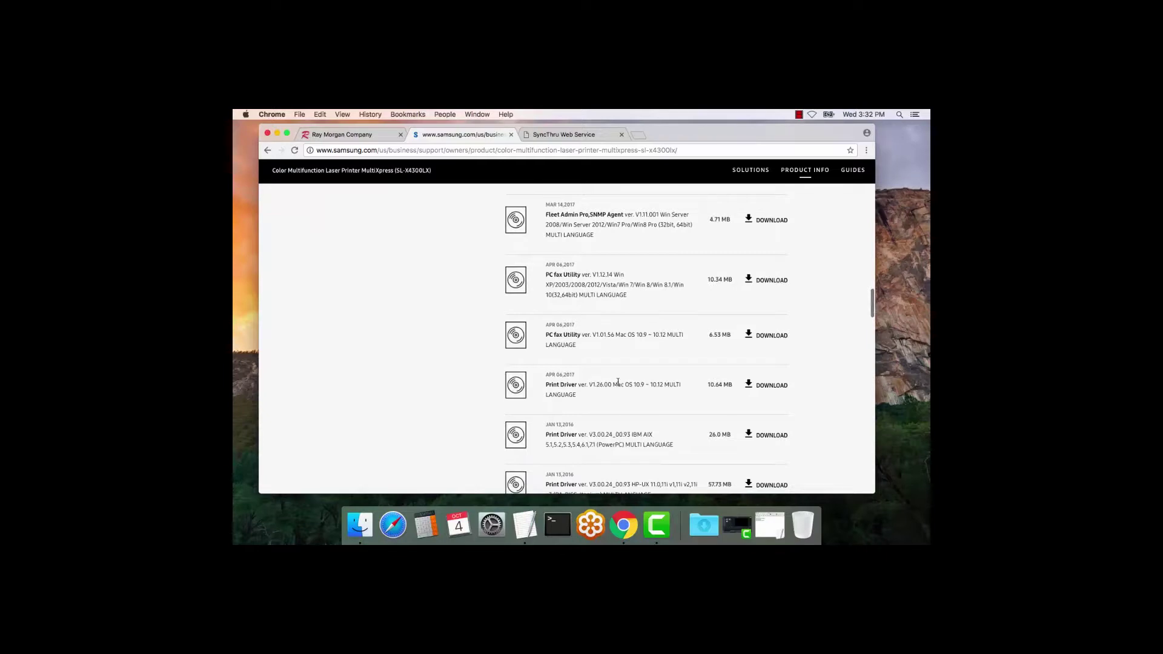
pyautogui.moveTo(666, 385); pyautogui.dragTo(624, 385)
pyautogui.click(769, 385)
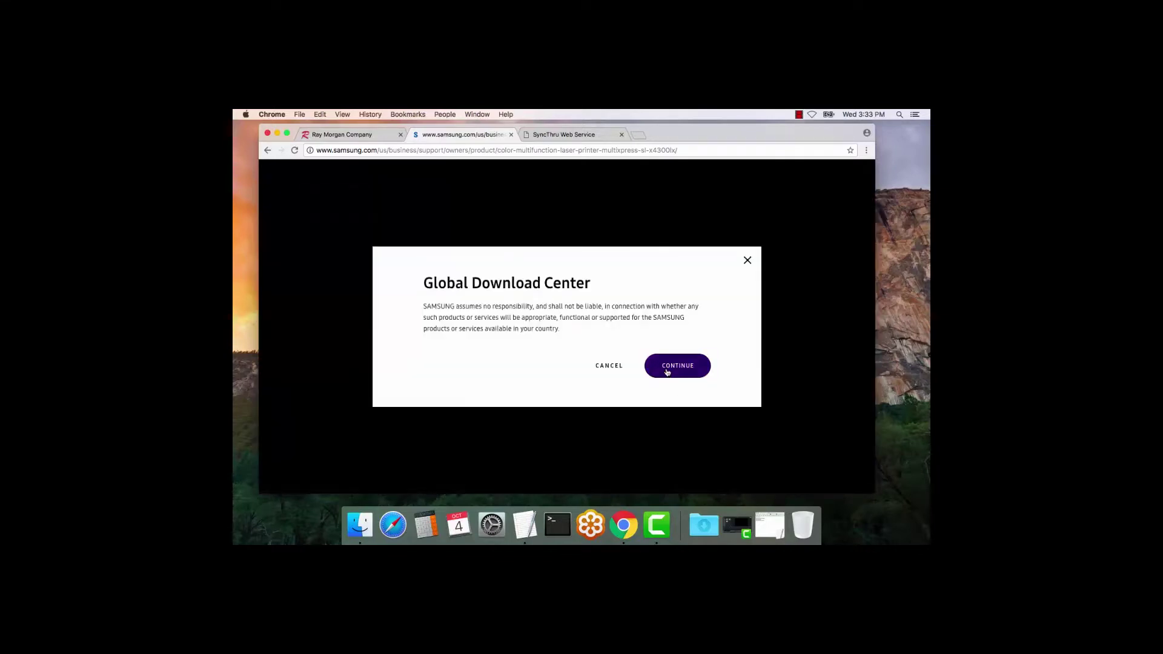
pyautogui.click(667, 368)
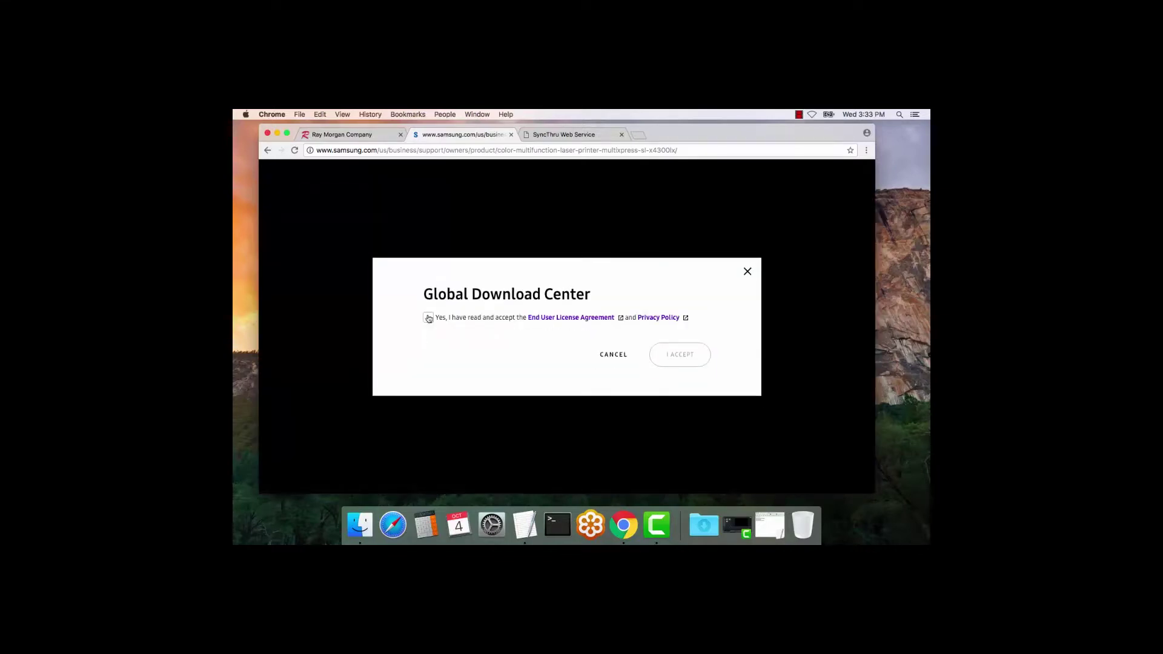
pyautogui.click(429, 319)
pyautogui.click(692, 362)
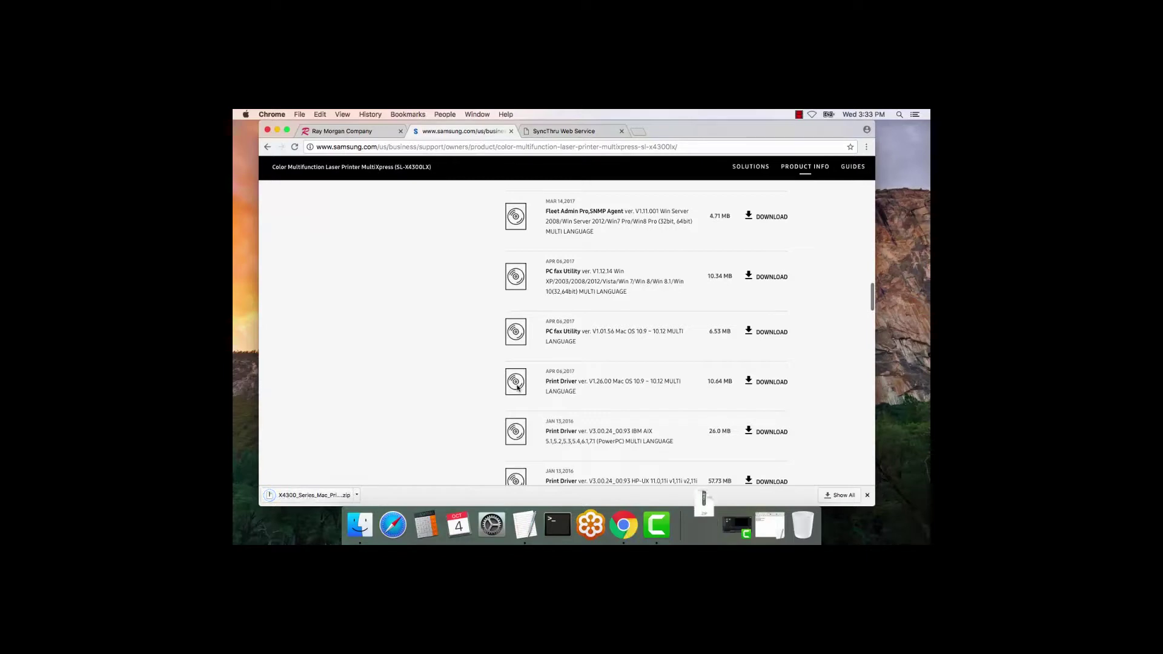
# Unzip the X4300 driver archive and launch Printer Driver.pkg from PrinterDriver > MAC_Installer > MAC_Printer
pyautogui.click(356, 496)
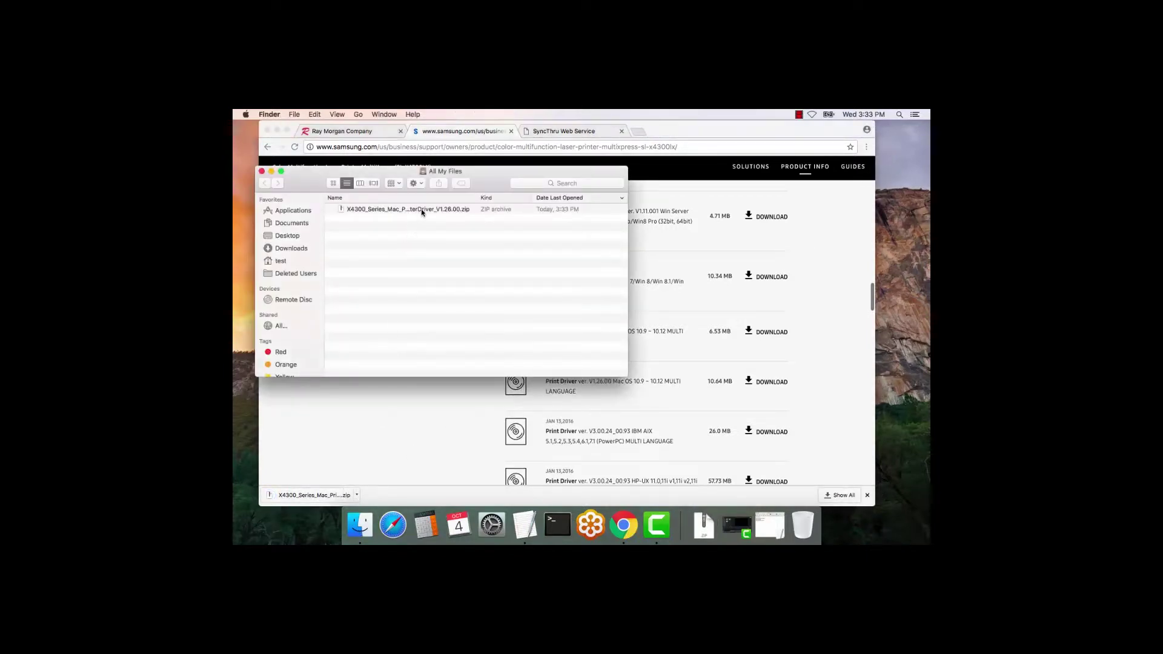
pyautogui.click(423, 212)
pyautogui.doubleClick(423, 210)
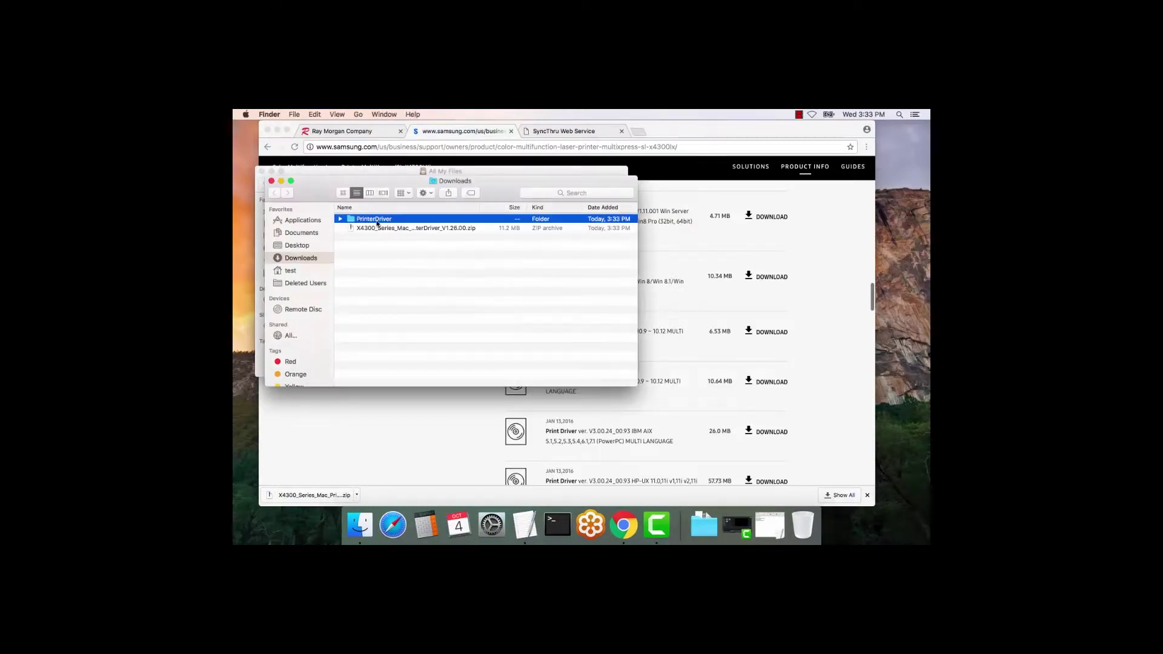
pyautogui.doubleClick(377, 220)
pyautogui.doubleClick(377, 220)
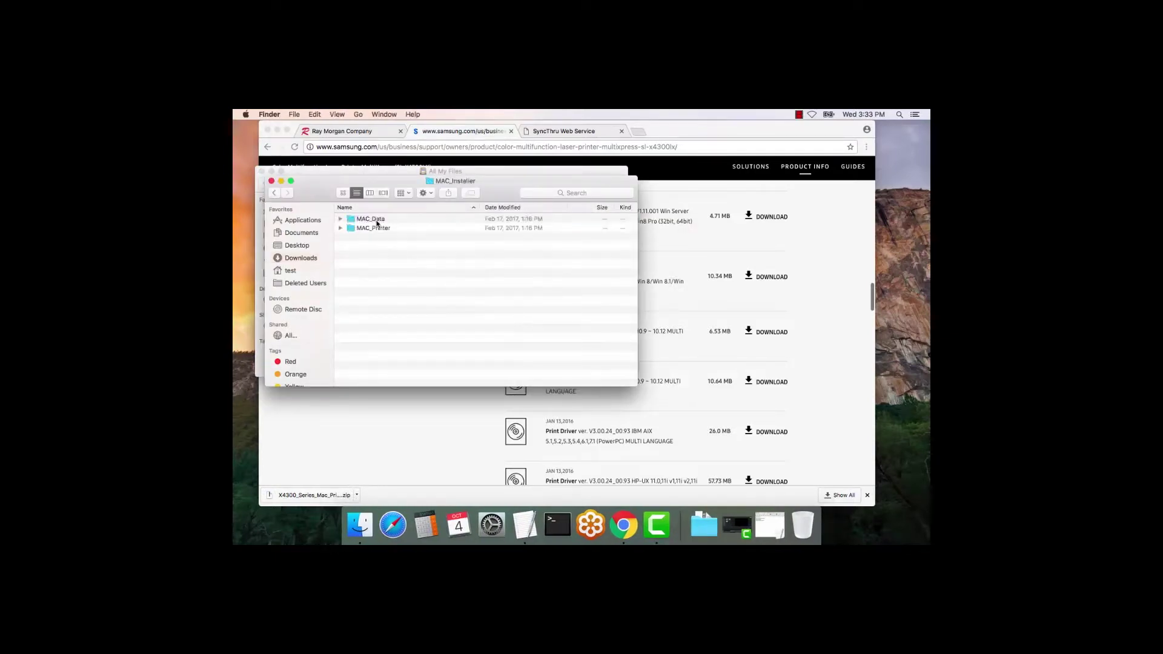
pyautogui.doubleClick(383, 228)
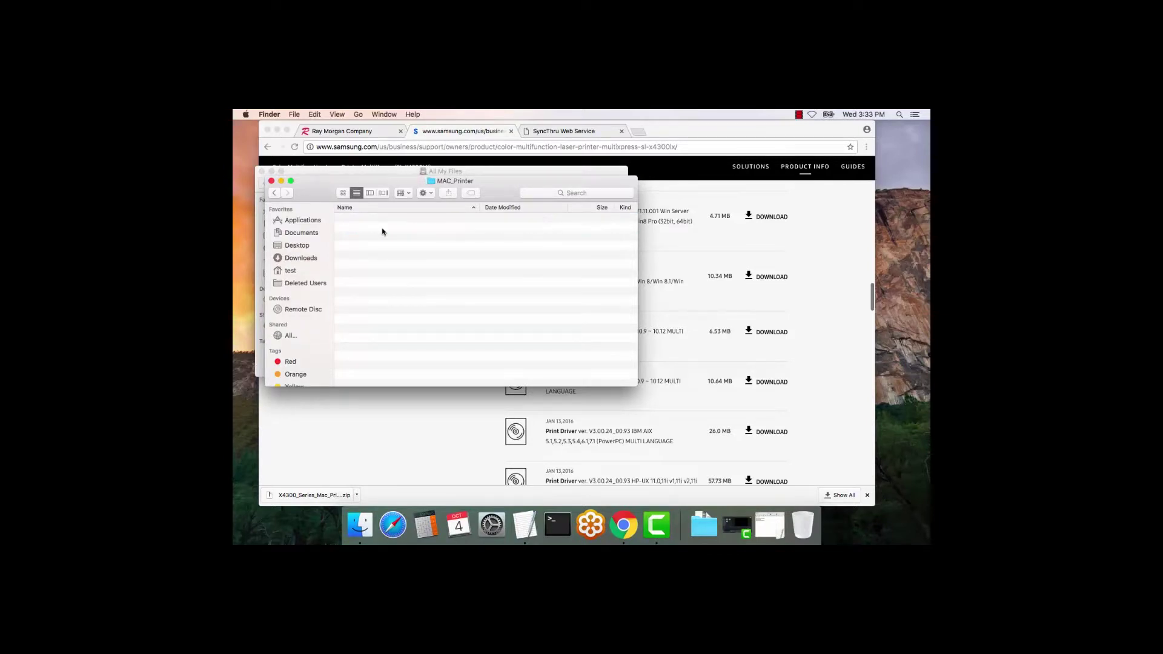
pyautogui.doubleClick(382, 220)
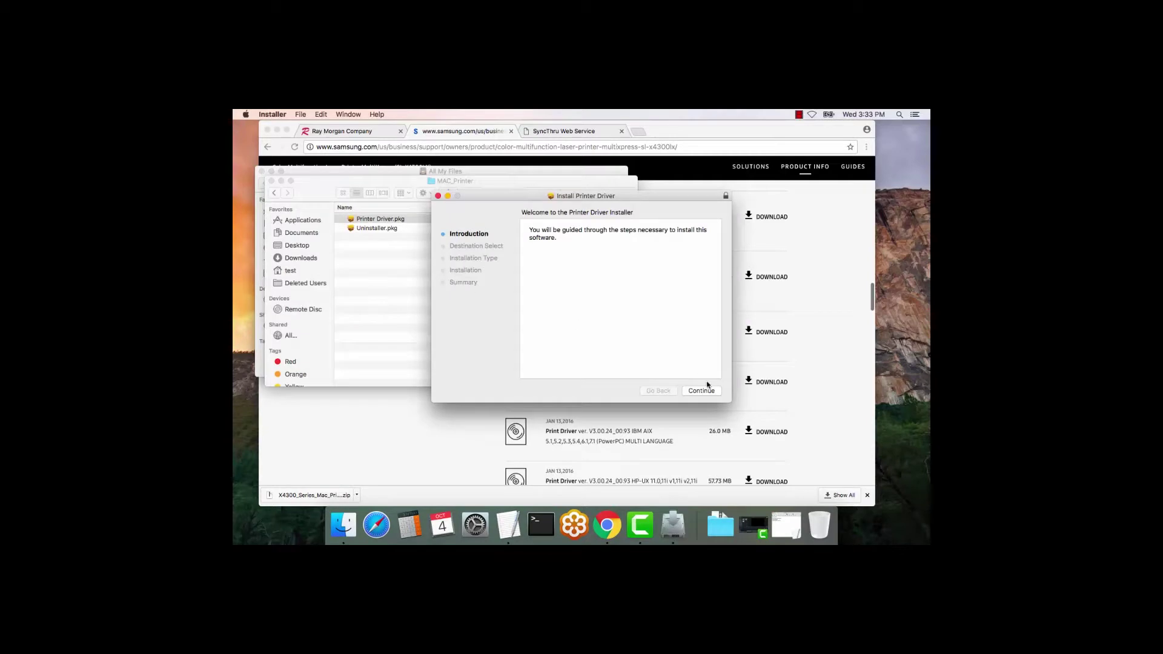
# Install the Printer Driver on Macintosh HD, authorising with the admin password, skipping printer setup
pyautogui.click(711, 394)
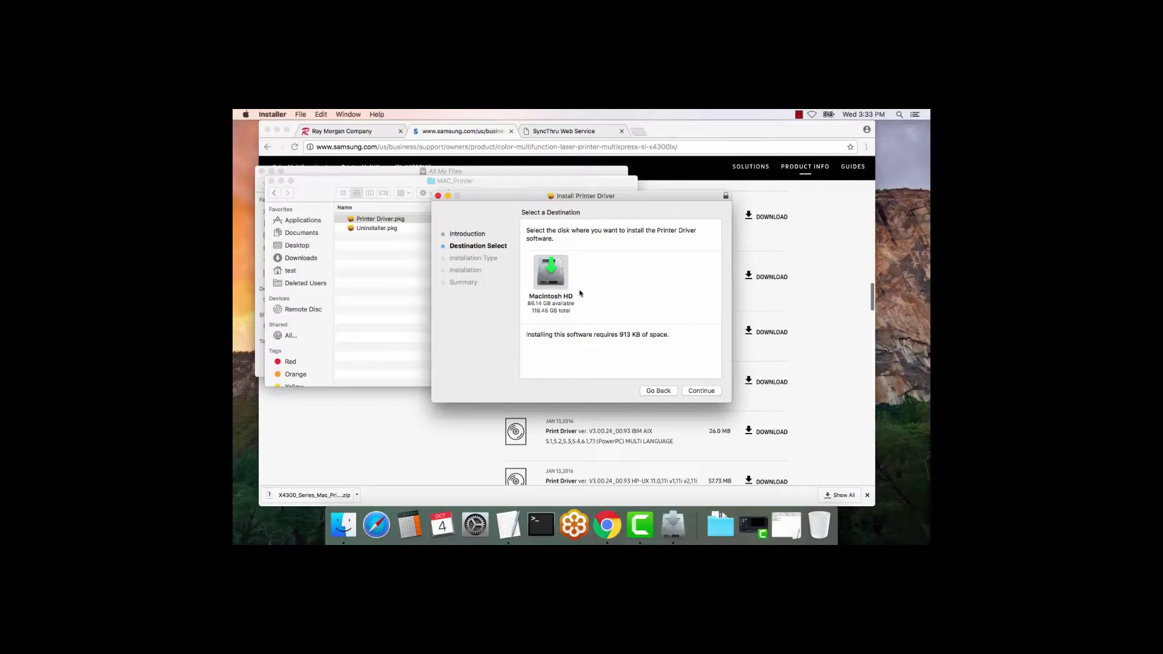
pyautogui.click(707, 390)
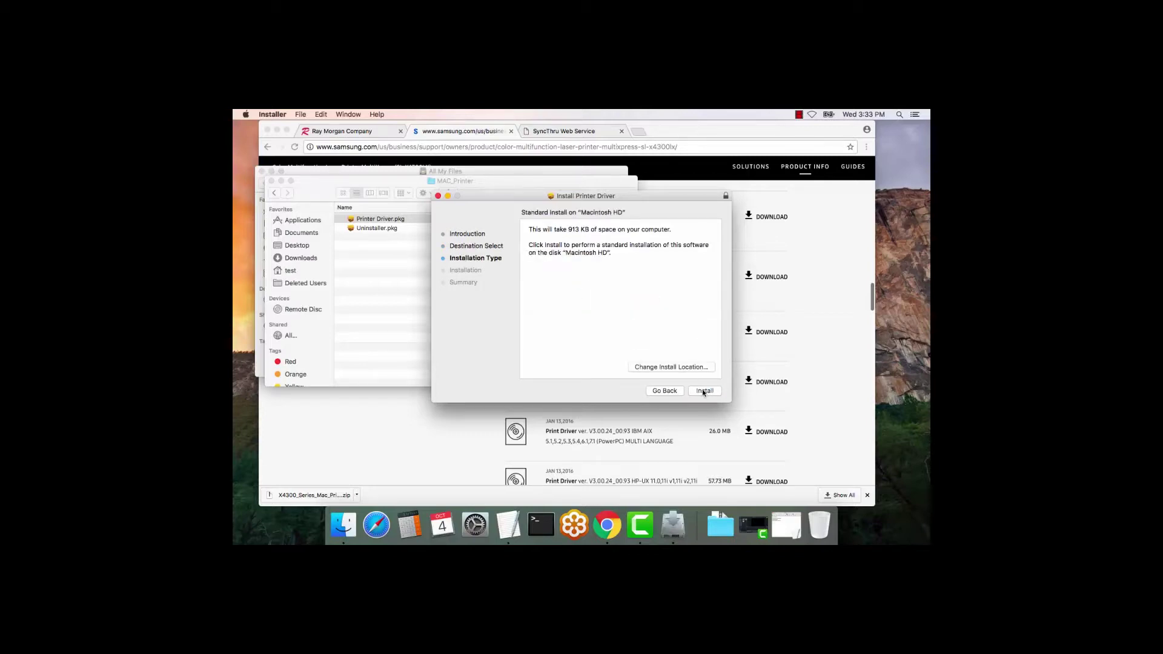
pyautogui.click(705, 391)
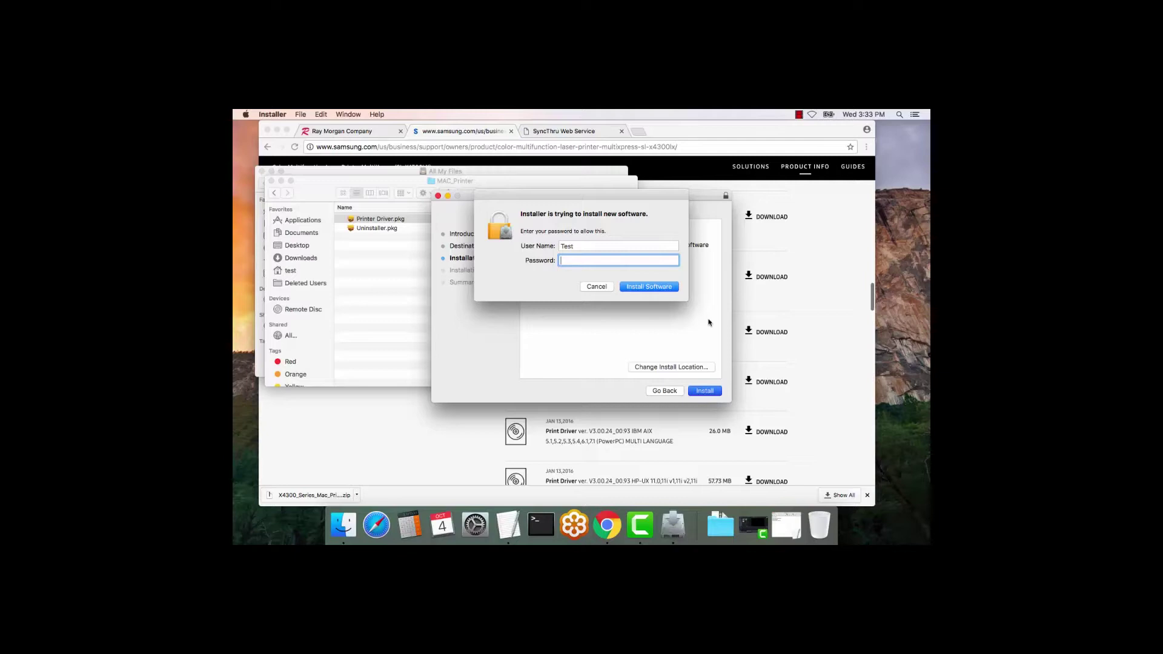
pyautogui.write('••')
pyautogui.write('••')
pyautogui.press('BackSpace')
pyautogui.press('BackSpace')
pyautogui.press('BackSpace')
pyautogui.press('BackSpace')
pyautogui.write('•••••')
pyautogui.press('Return')
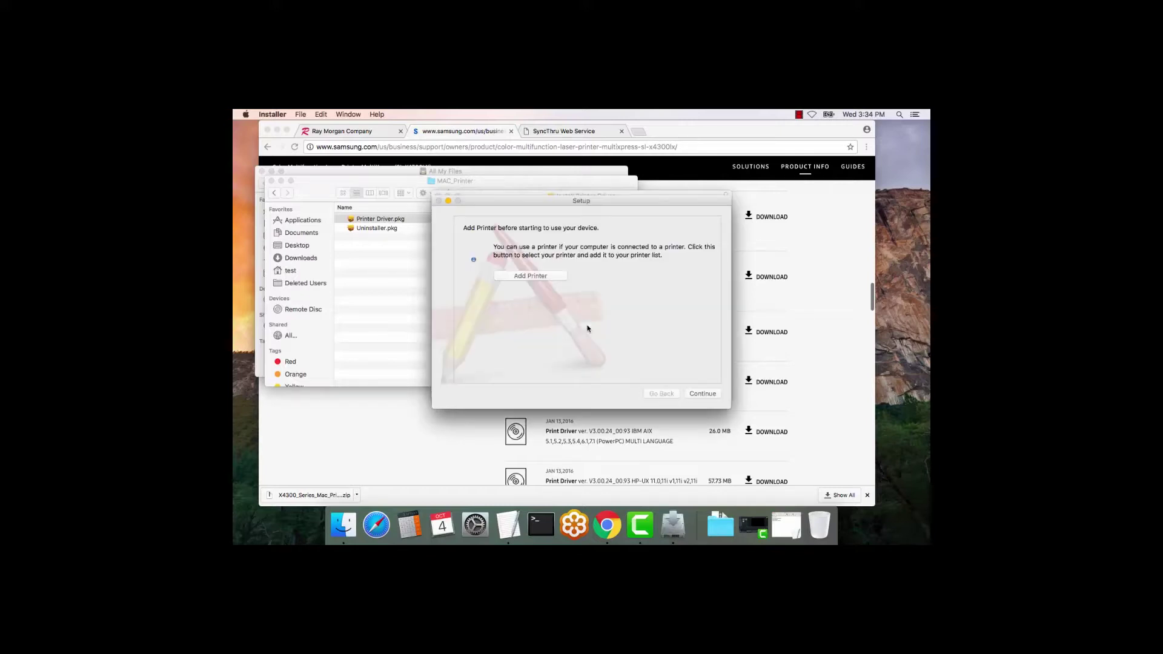
pyautogui.click(699, 394)
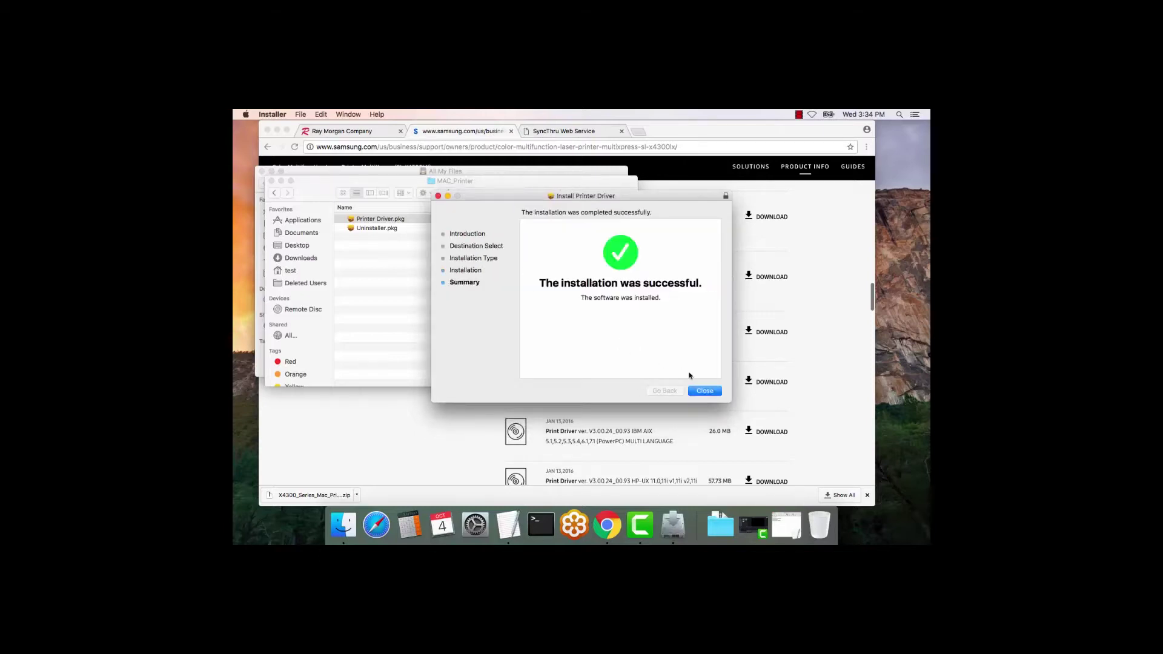
pyautogui.click(707, 391)
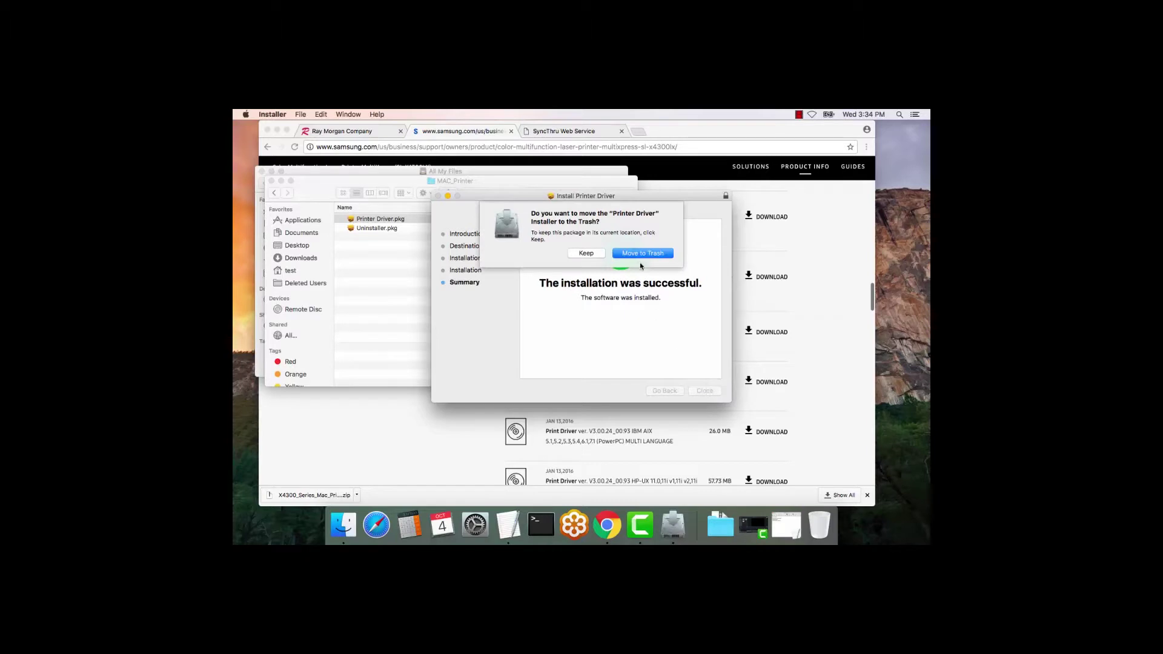
# Move the installer package to Trash, close both Finder windows and minimize Chrome
pyautogui.click(633, 253)
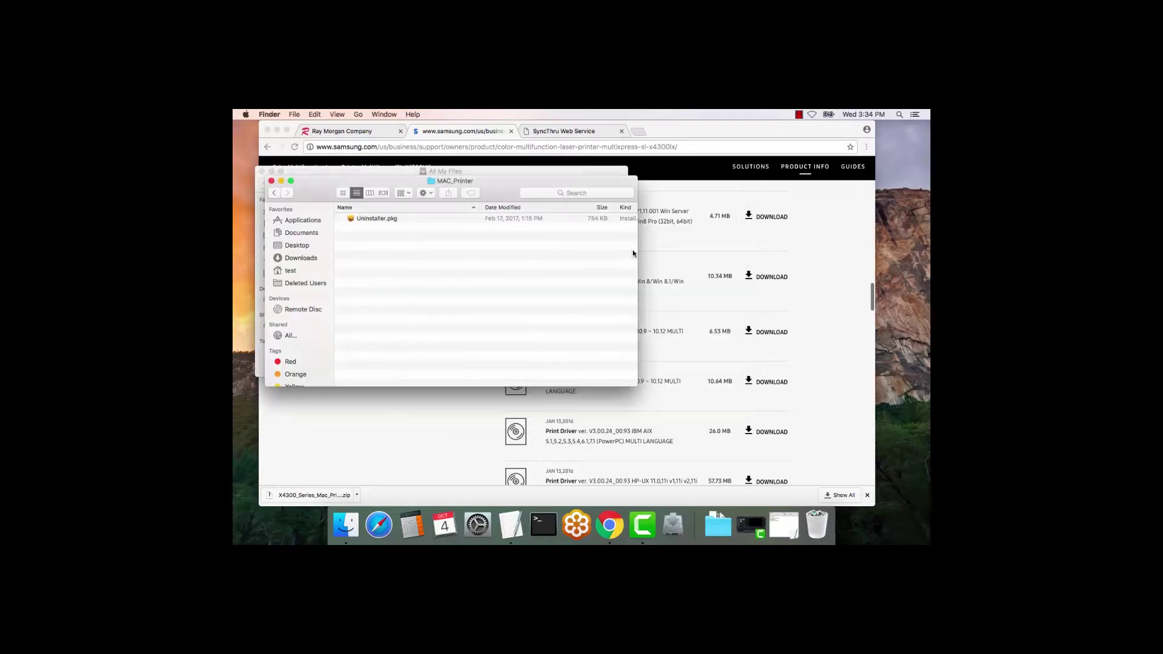
pyautogui.click(272, 181)
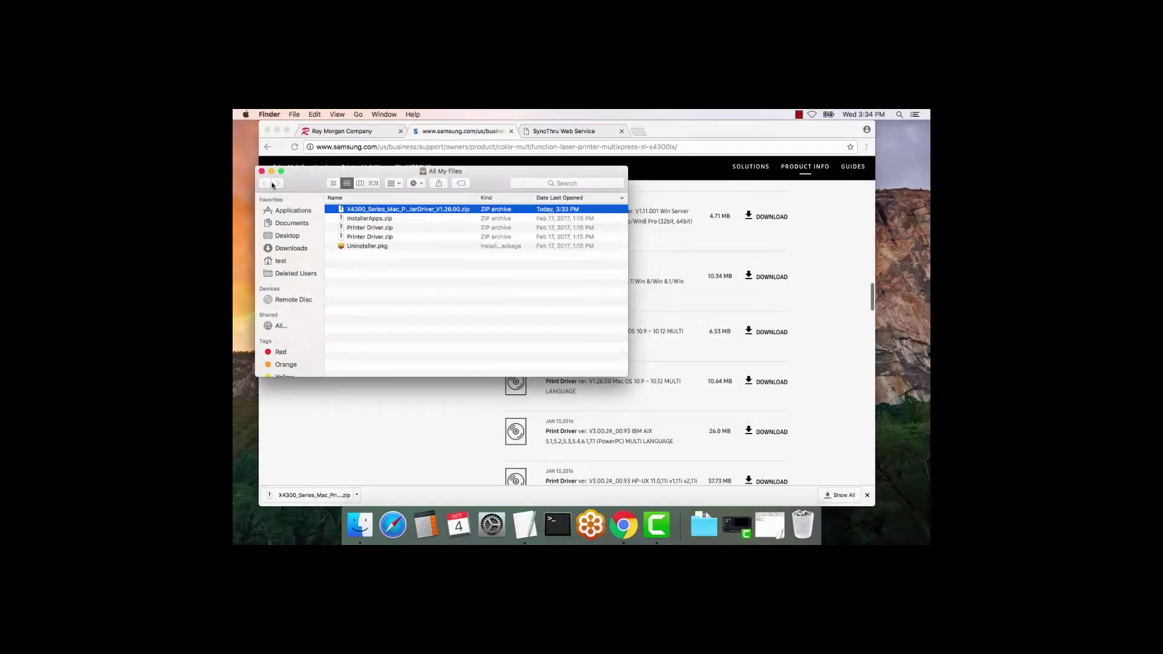
pyautogui.click(263, 171)
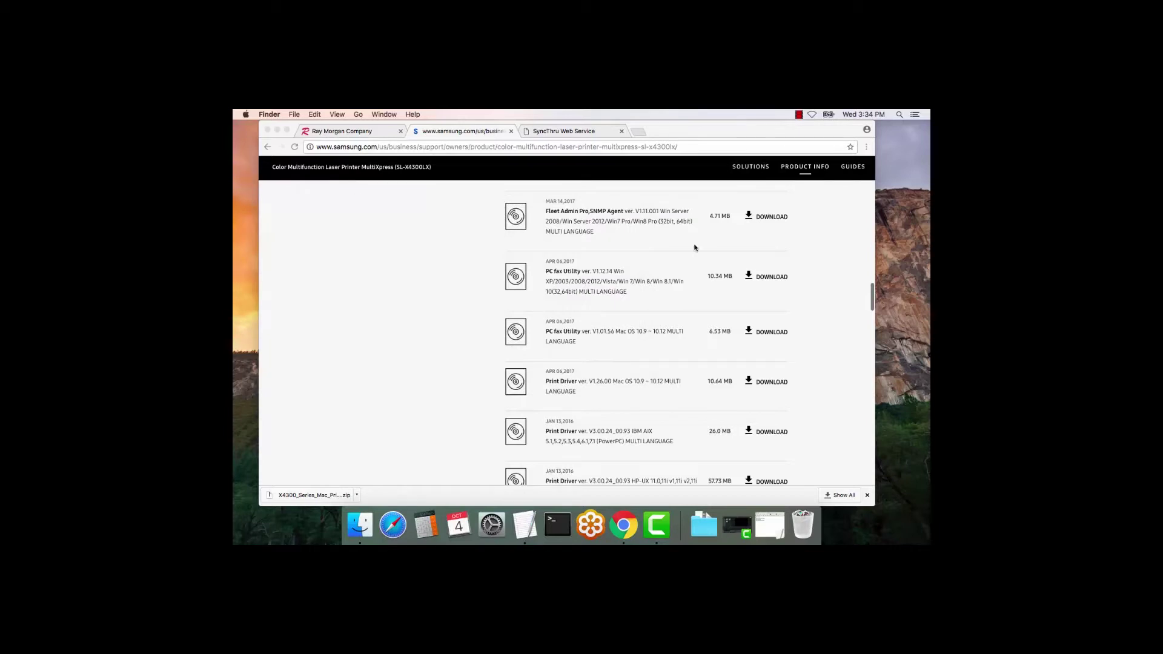
pyautogui.click(277, 130)
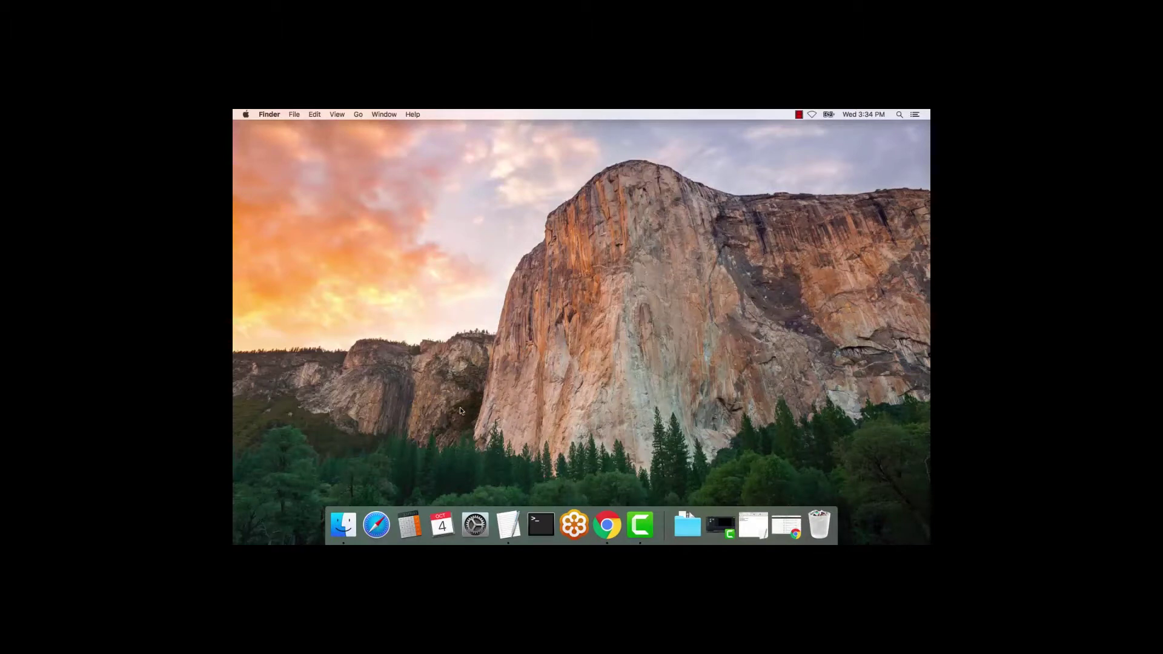
# Launch System Preferences and go to Printers & Scanners, showing the Canon and Ricoh printers
pyautogui.click(246, 115)
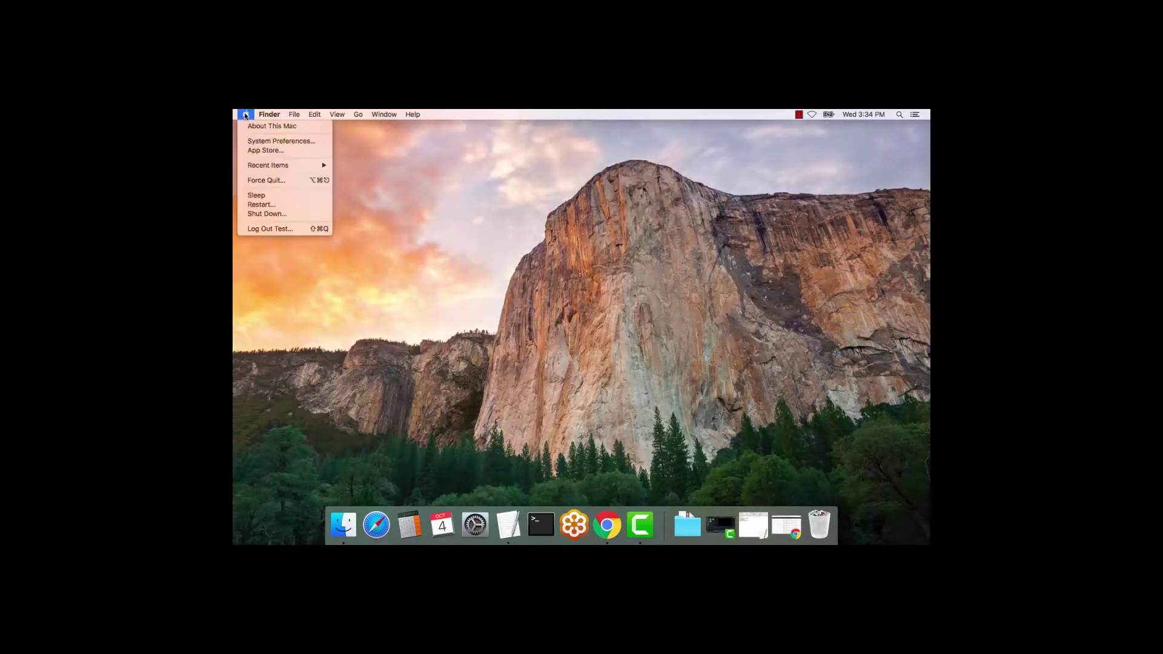
pyautogui.click(493, 278)
pyautogui.click(475, 525)
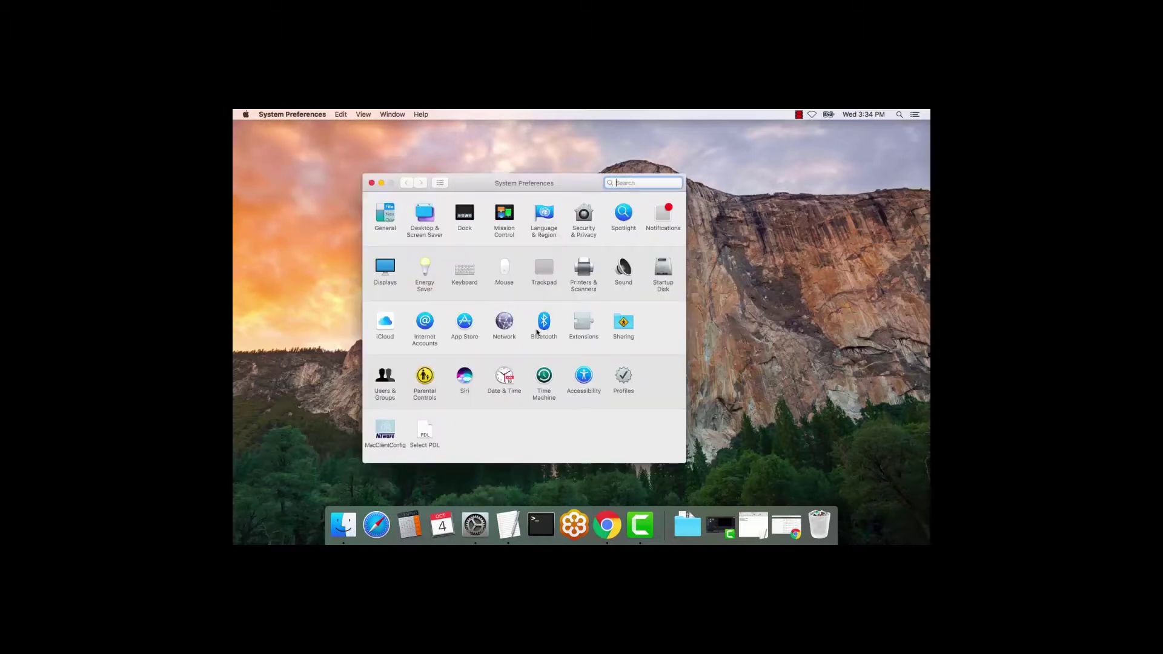
pyautogui.click(585, 268)
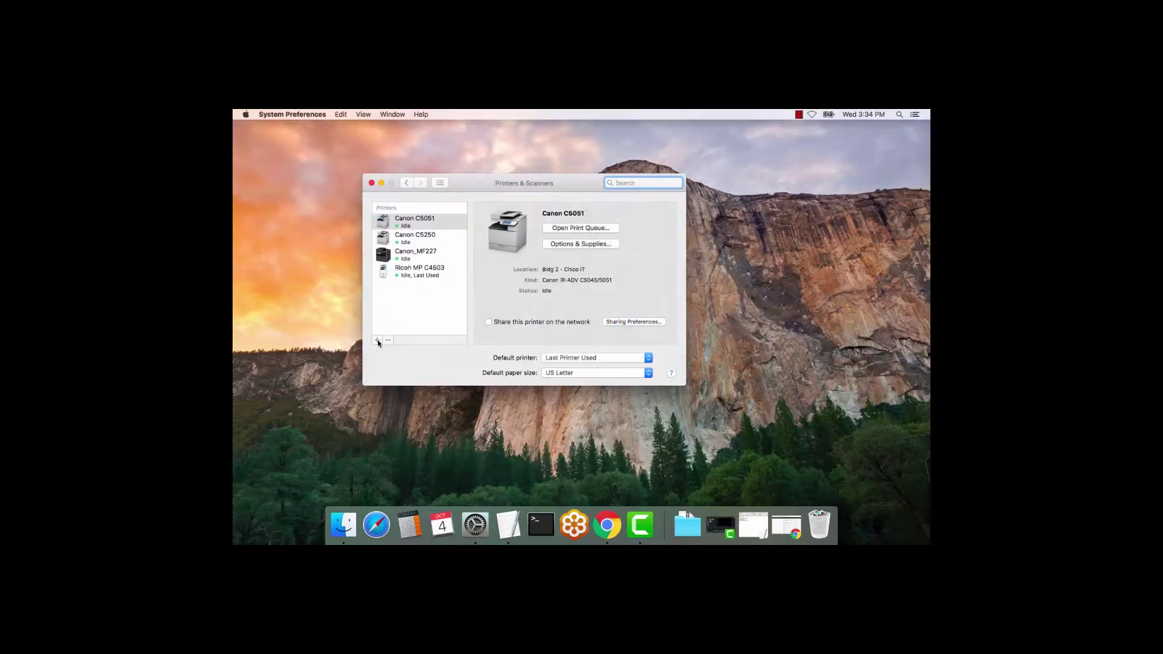
# Add an IP printer at 10.24.3.10 using the Line Printer Daemon protocol
pyautogui.click(378, 340)
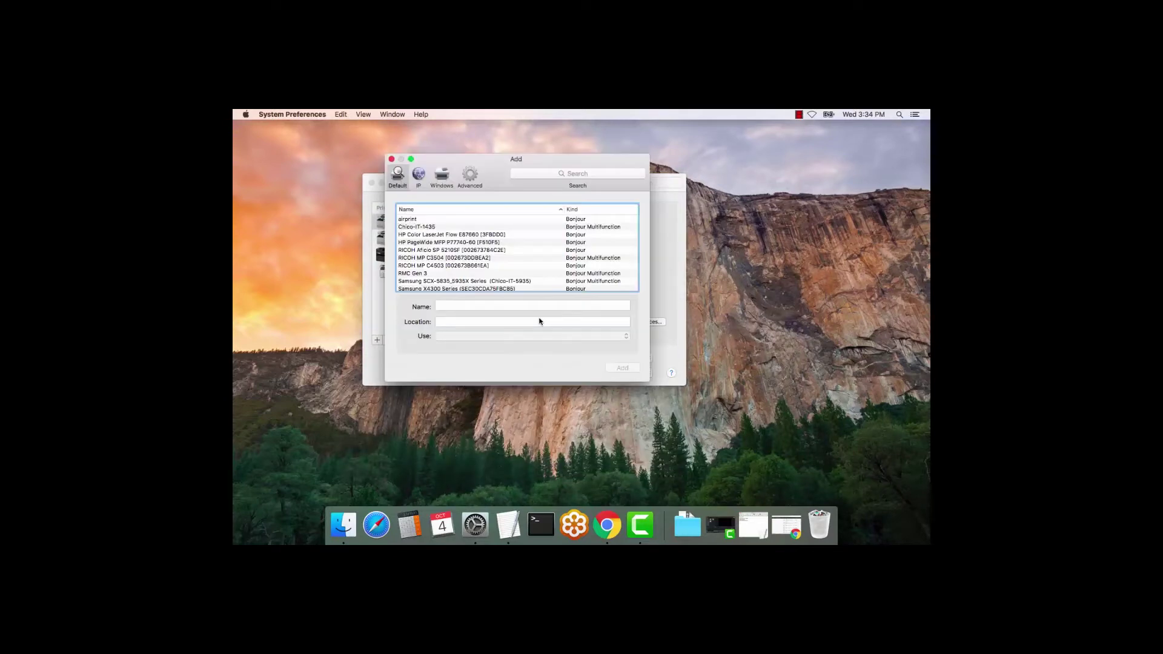
pyautogui.click(419, 175)
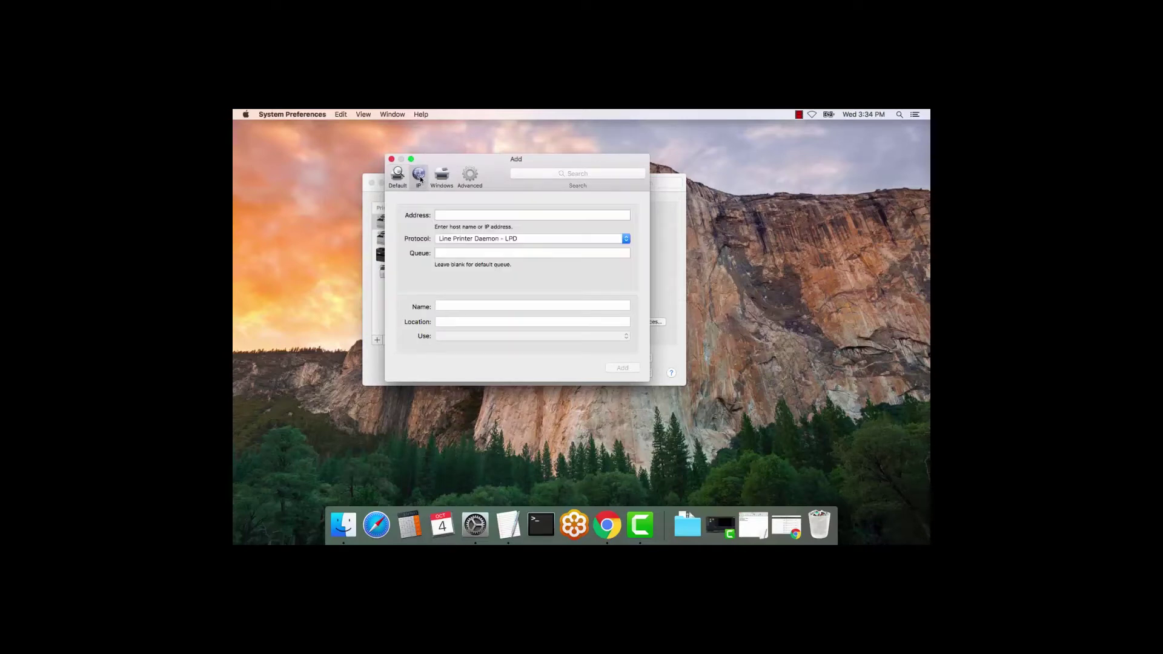
pyautogui.click(452, 216)
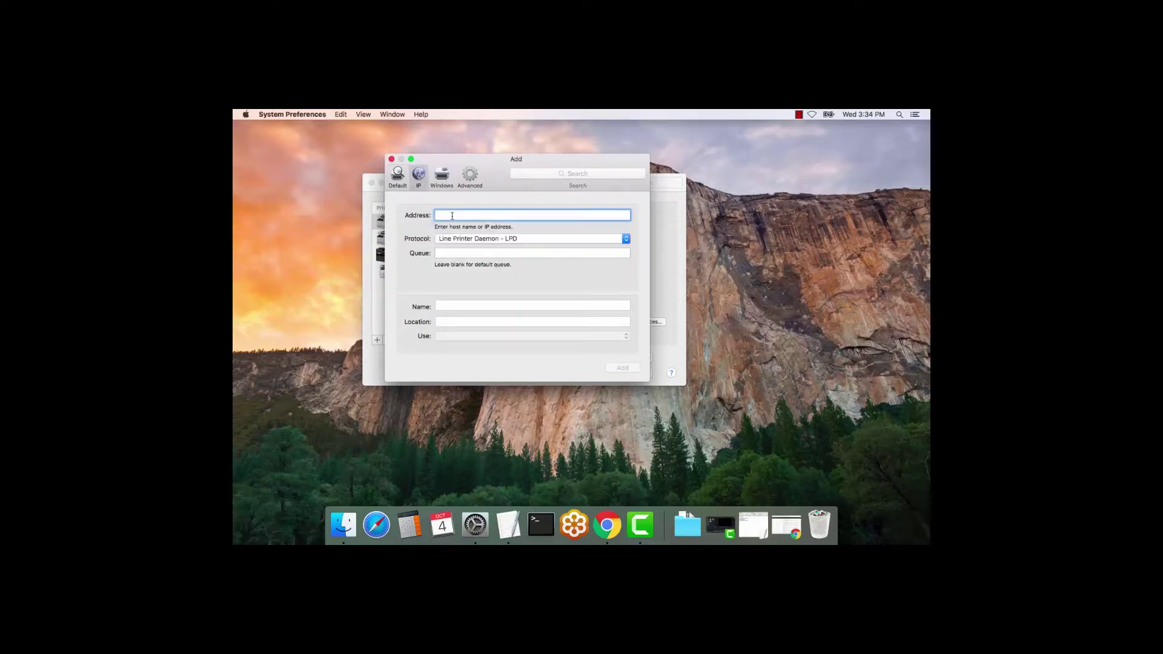
pyautogui.write('10.')
pyautogui.write('24.3.10')
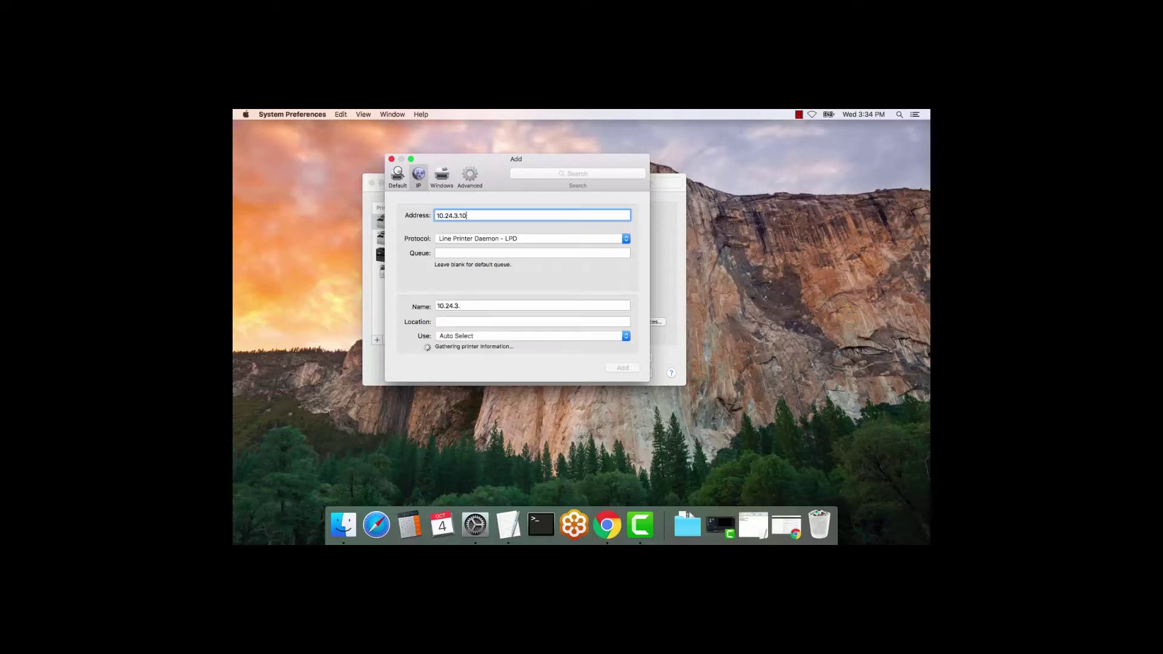
pyautogui.click(627, 239)
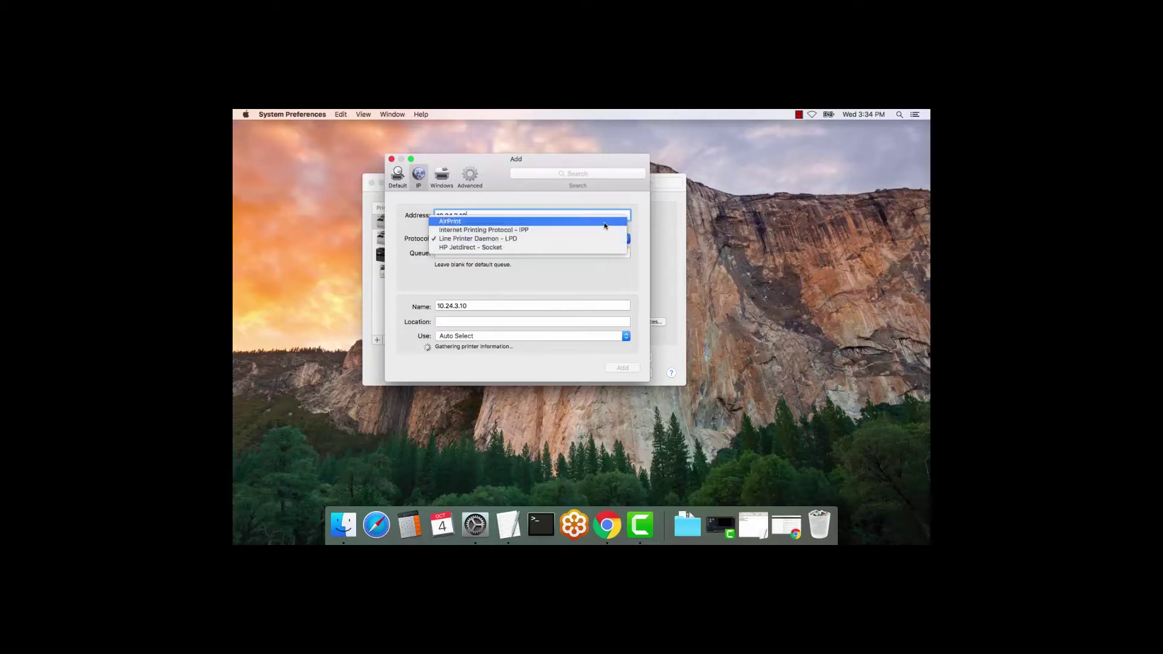
pyautogui.click(584, 242)
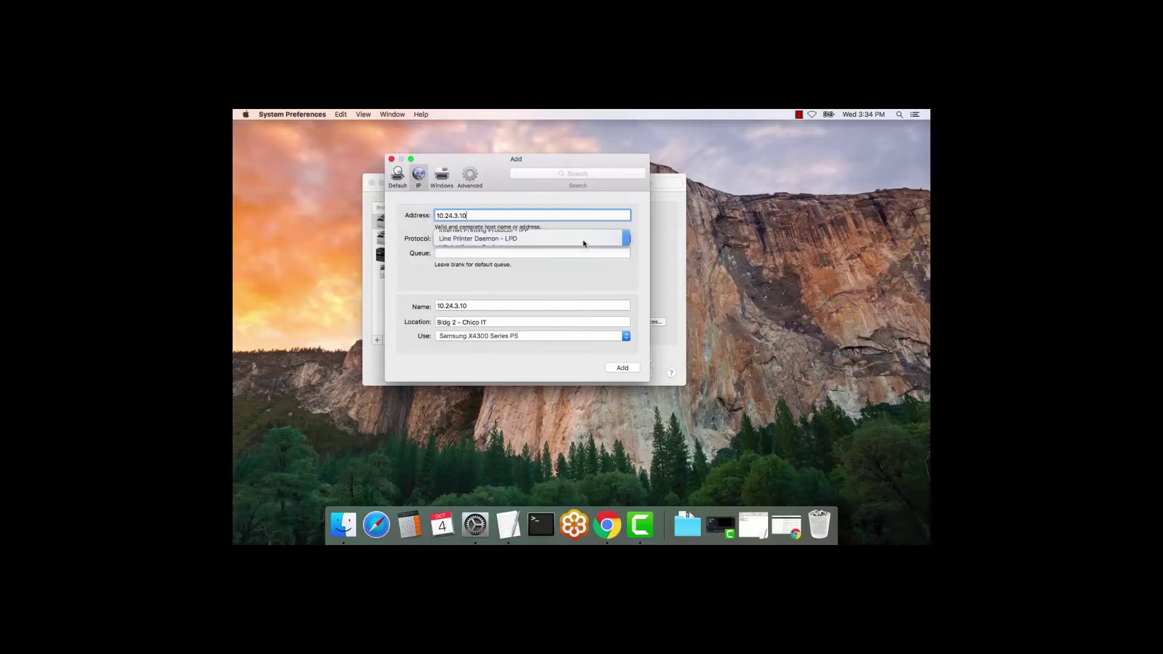
# Set the queue to lp and the printer name to Samsung X4300
pyautogui.click(550, 256)
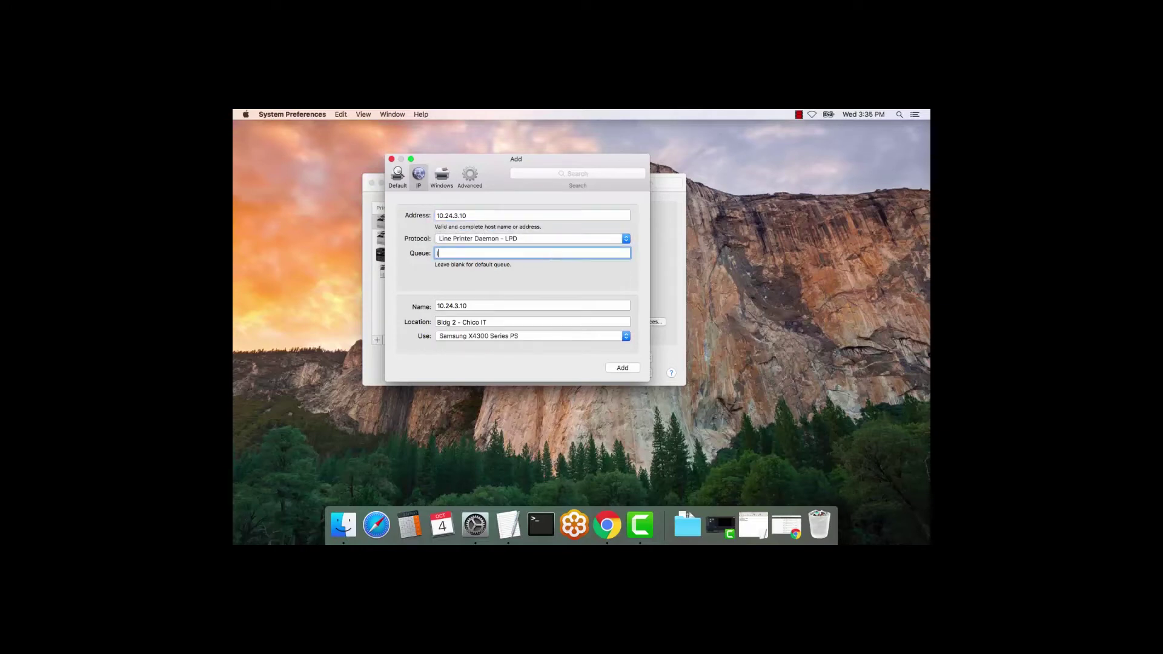
pyautogui.write('lp')
pyautogui.press('Tab')
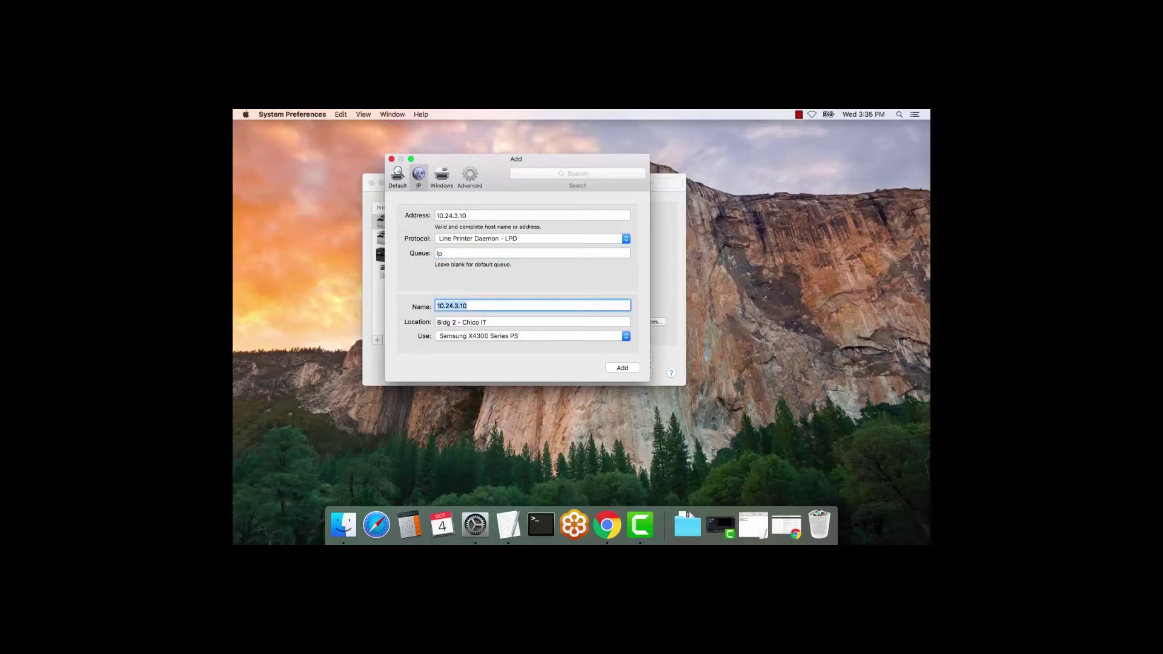
pyautogui.write('Samsung ')
pyautogui.write('X430')
pyautogui.write('0')
pyautogui.click(625, 337)
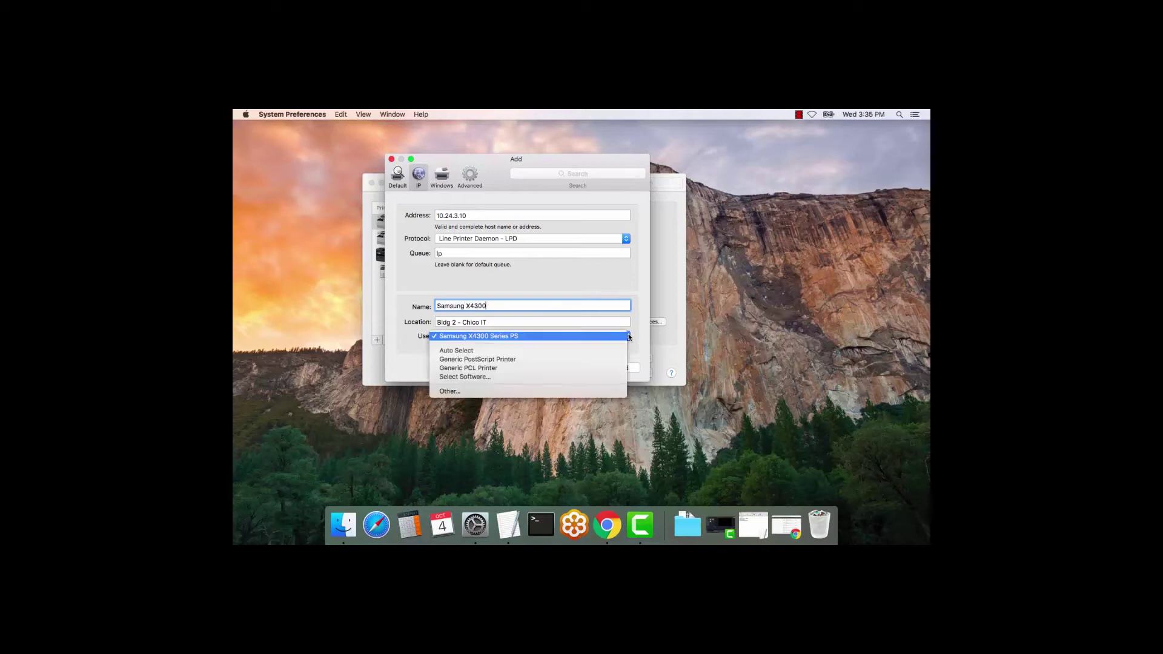
# Pick the Samsung X4300 Series PS driver from software filtered by 4300, then add the printer
pyautogui.click(599, 377)
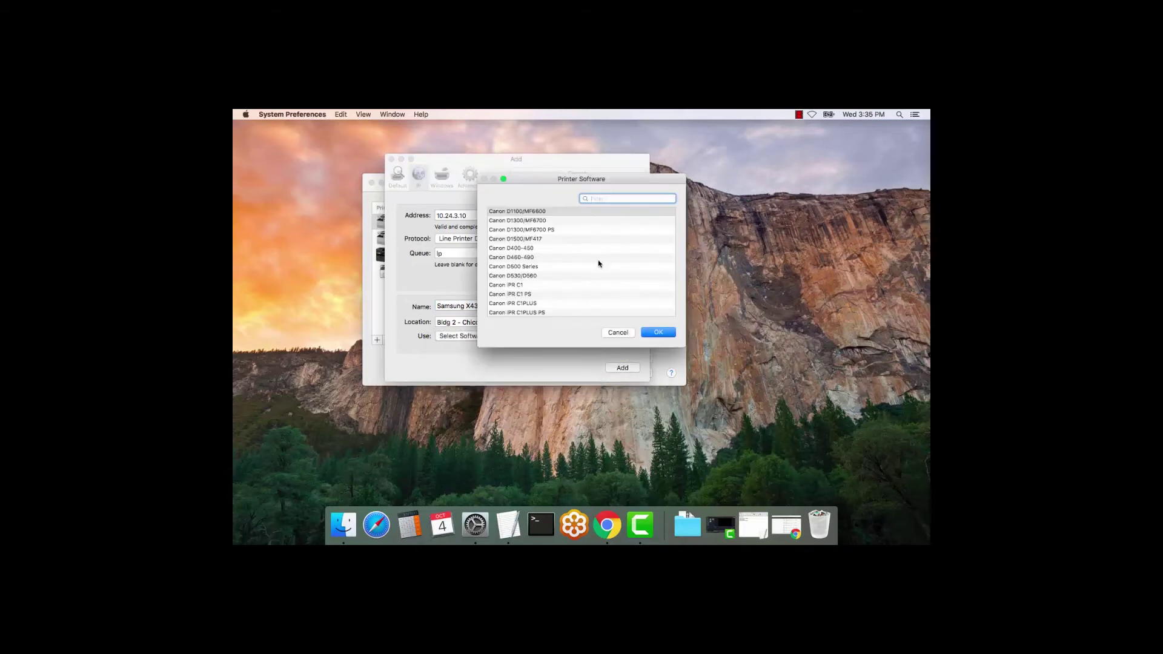
pyautogui.write('4300')
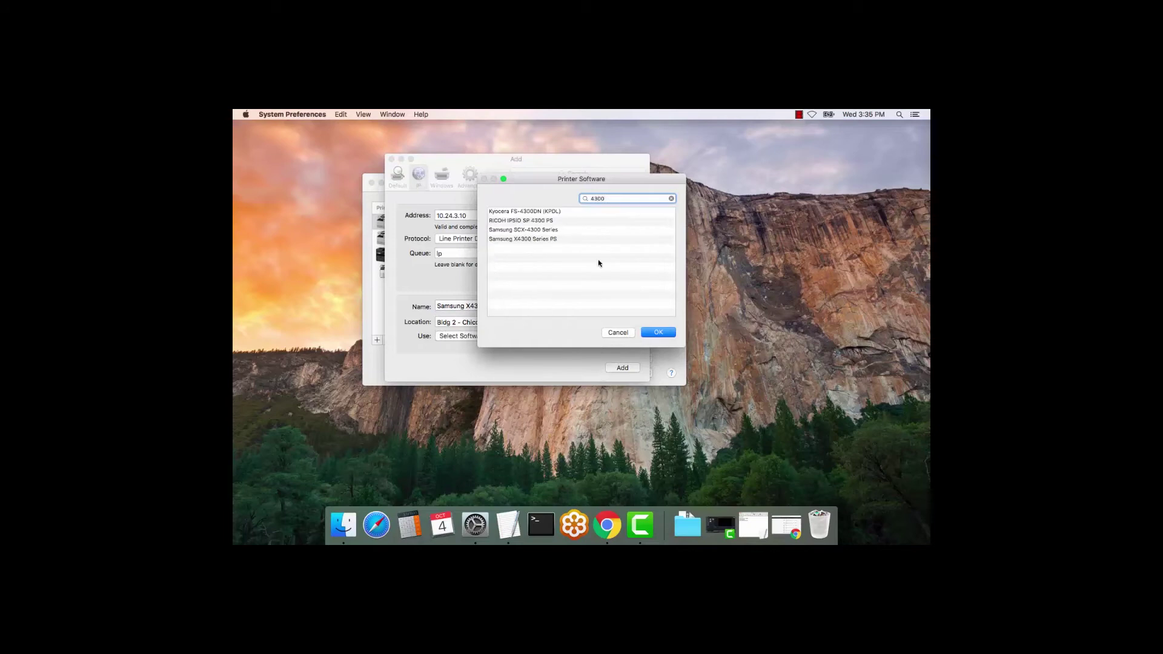
pyautogui.click(549, 231)
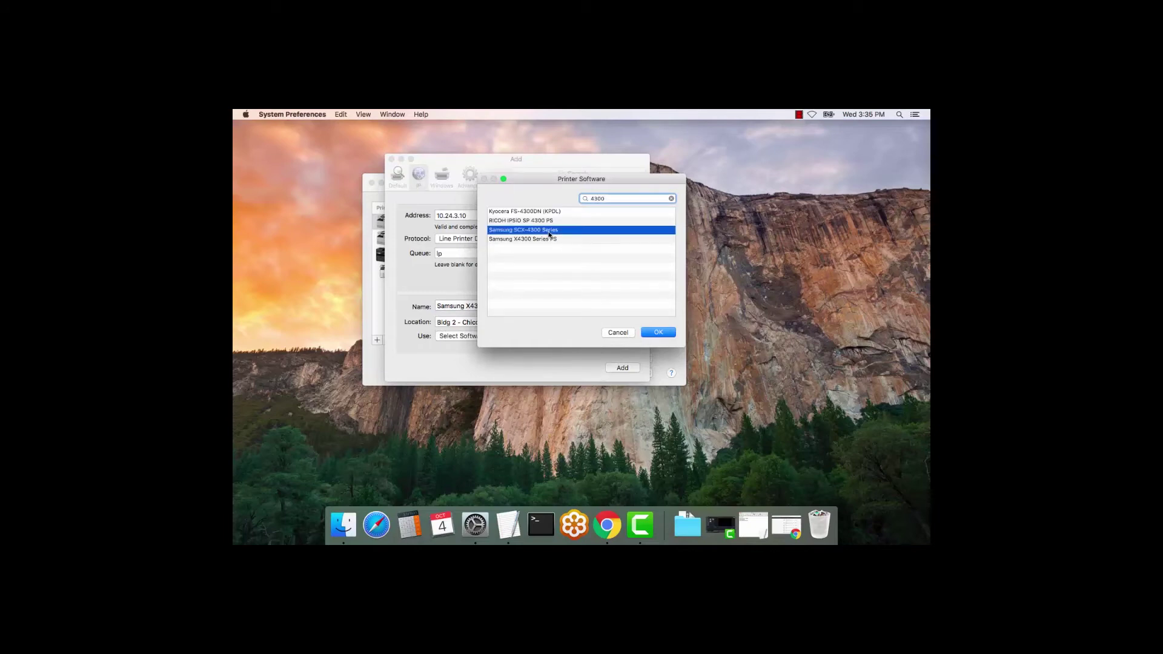
pyautogui.click(546, 240)
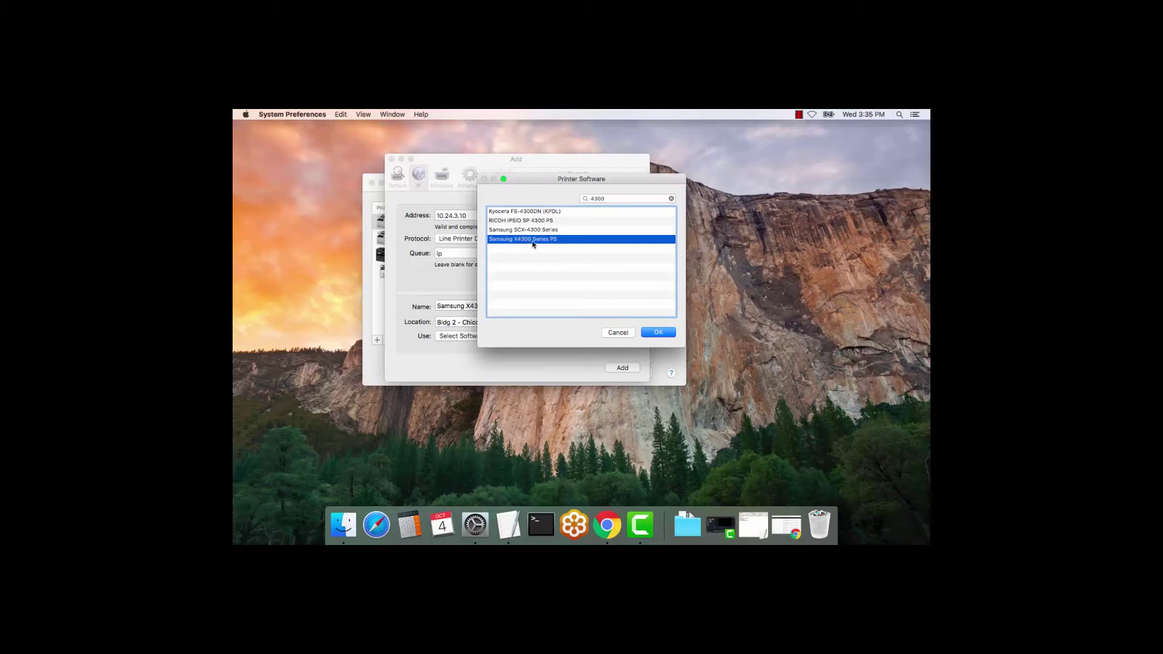
pyautogui.click(656, 333)
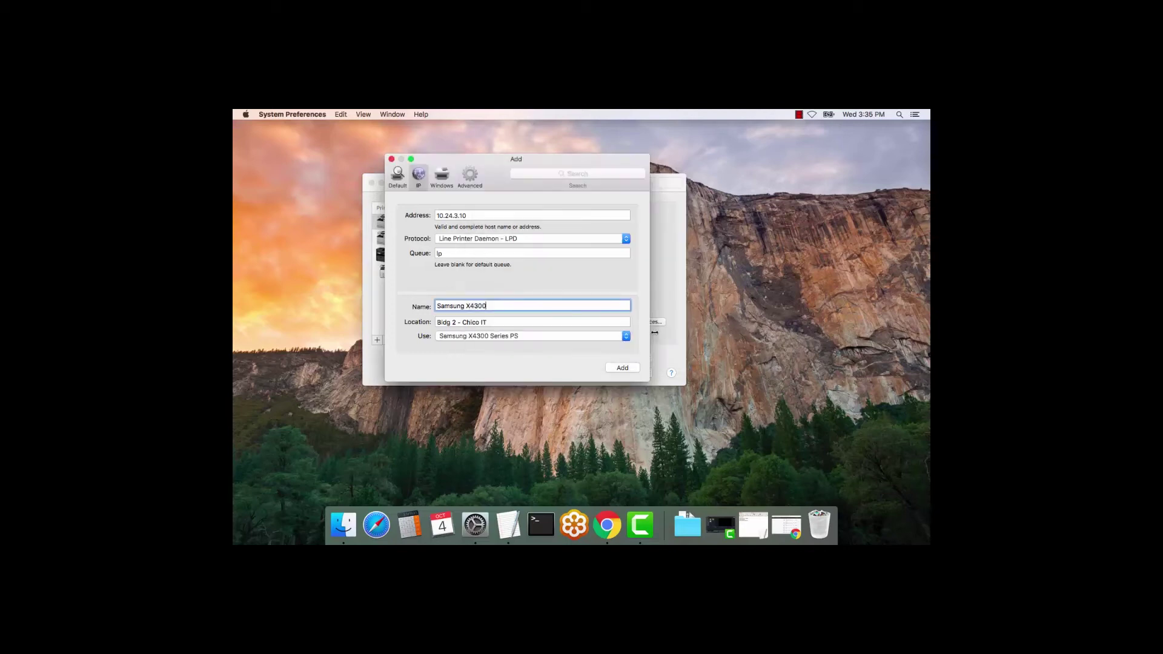
pyautogui.click(622, 368)
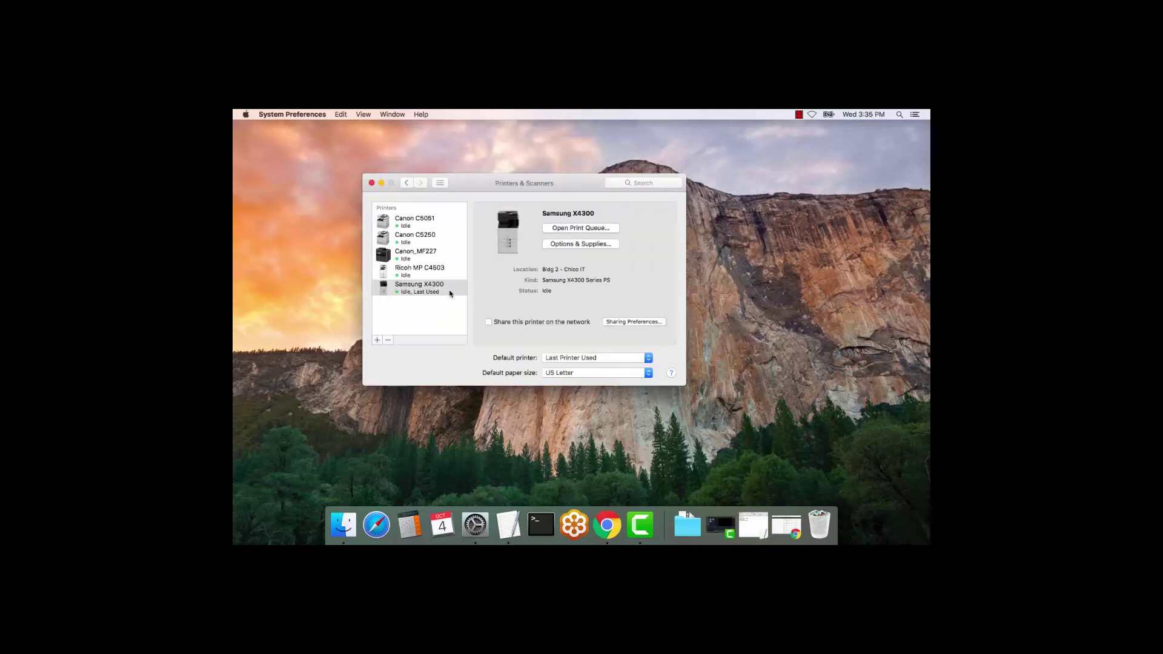
# Print a test page from the Samsung X4300 queue, then close the queue and Printers & Scanners windows
pyautogui.click(589, 230)
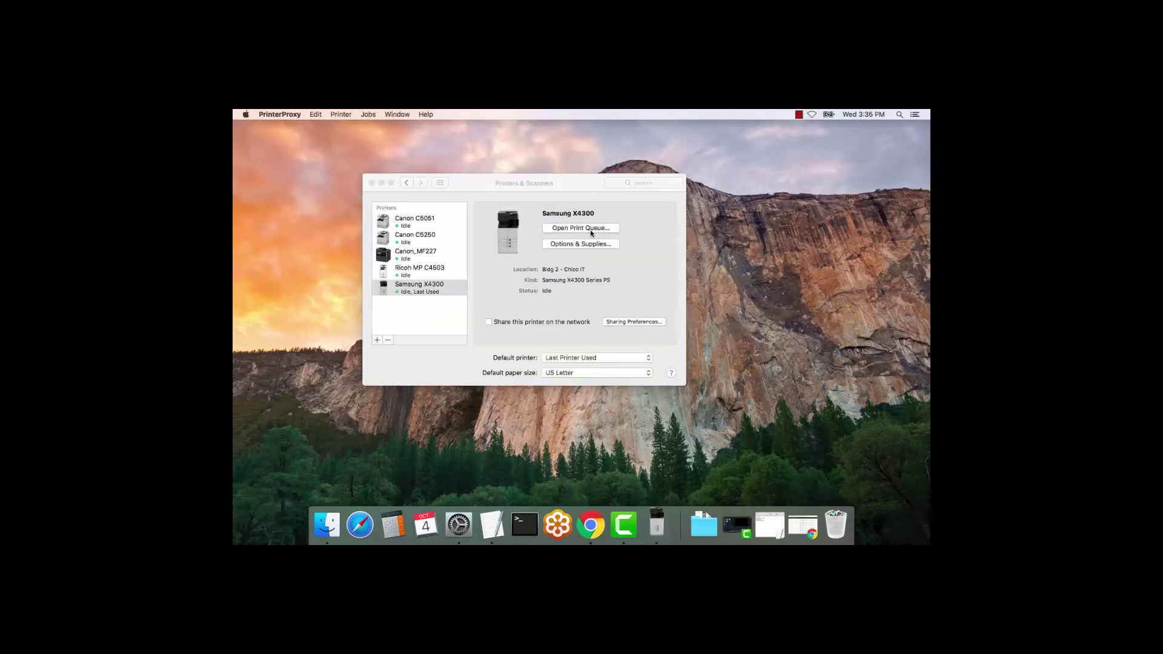
pyautogui.click(354, 115)
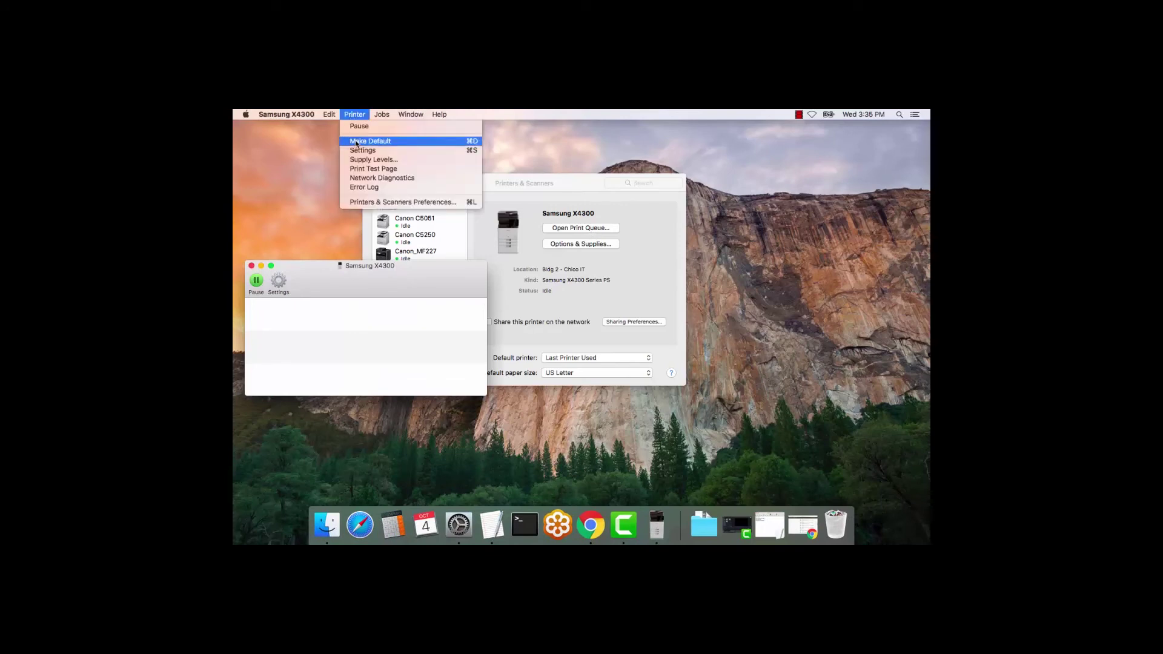
pyautogui.click(365, 168)
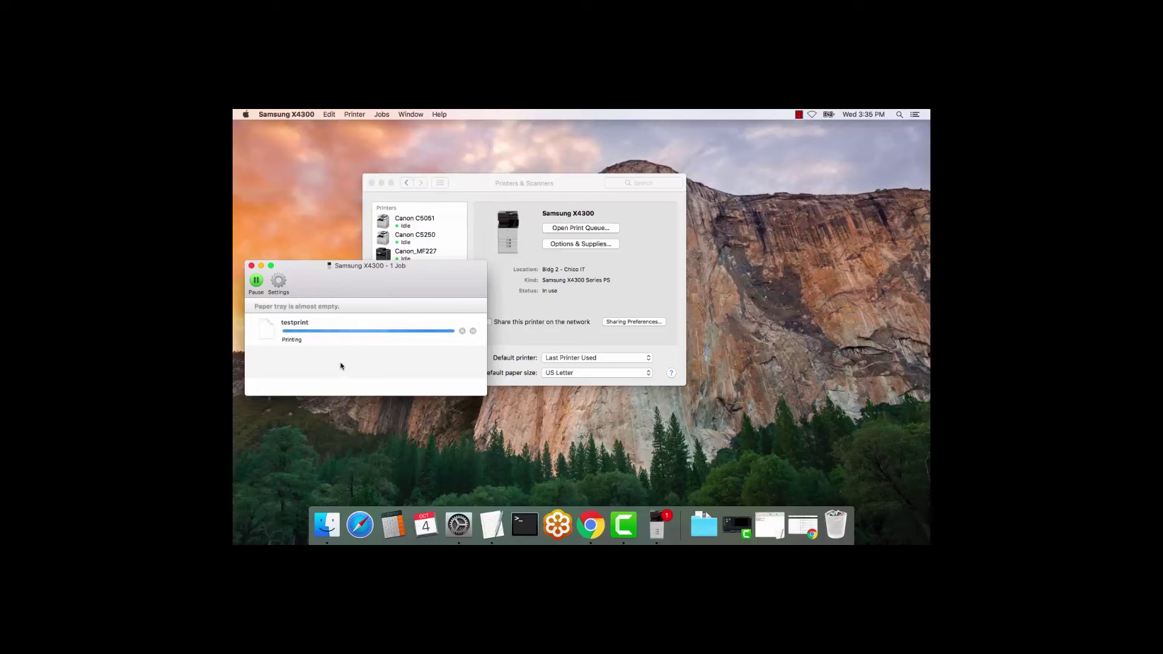
pyautogui.click(252, 266)
pyautogui.click(372, 183)
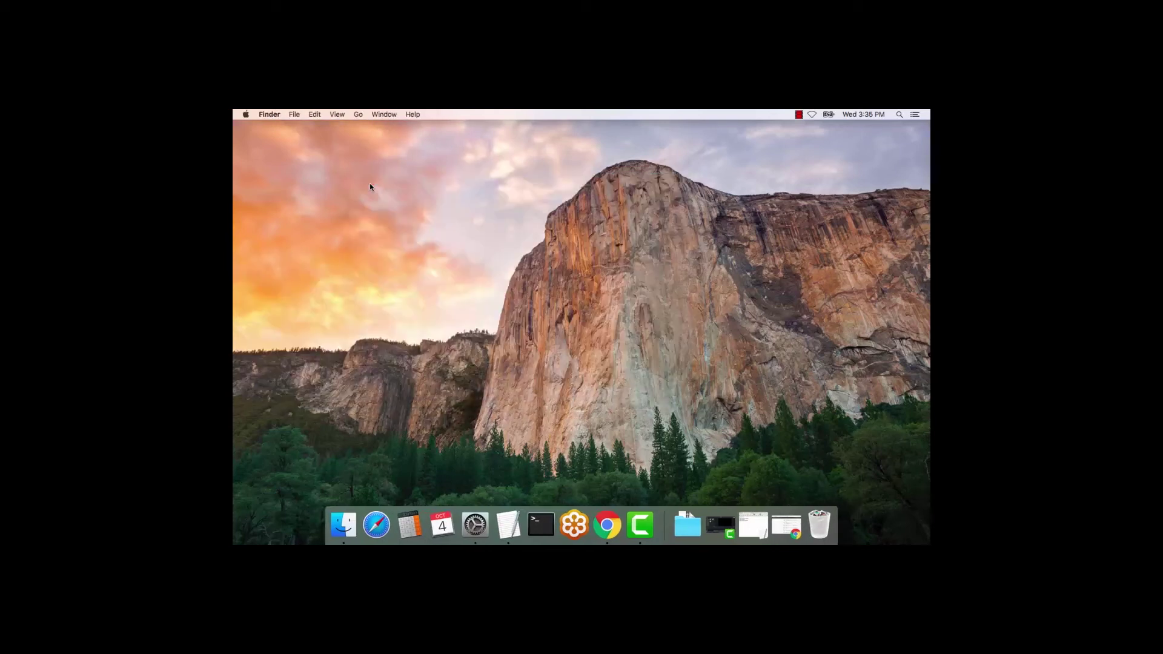
# In SyncThru Job Status, refresh Active Jobs to confirm test job 330 is Pending, then close
pyautogui.click(608, 526)
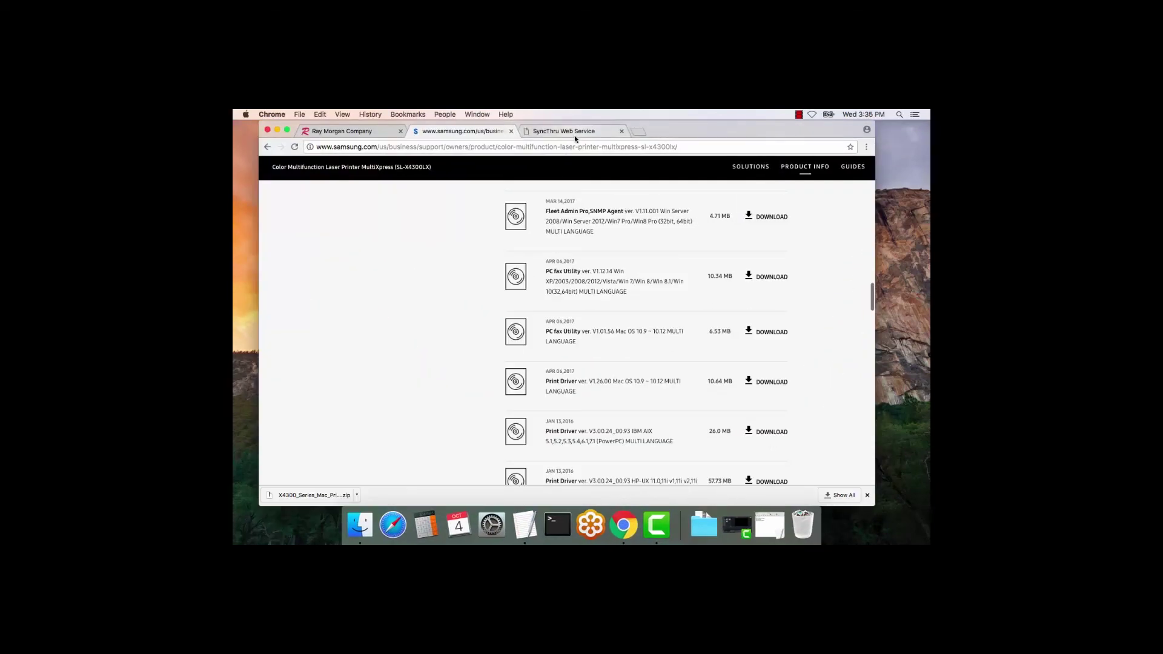
pyautogui.click(574, 134)
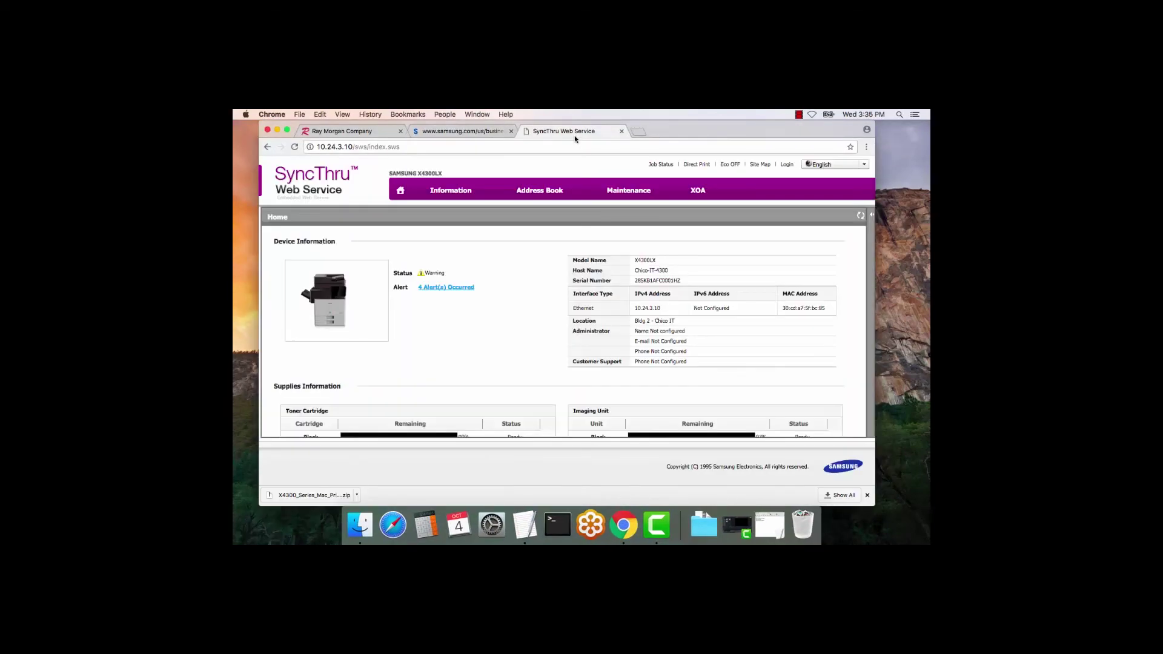
pyautogui.click(661, 164)
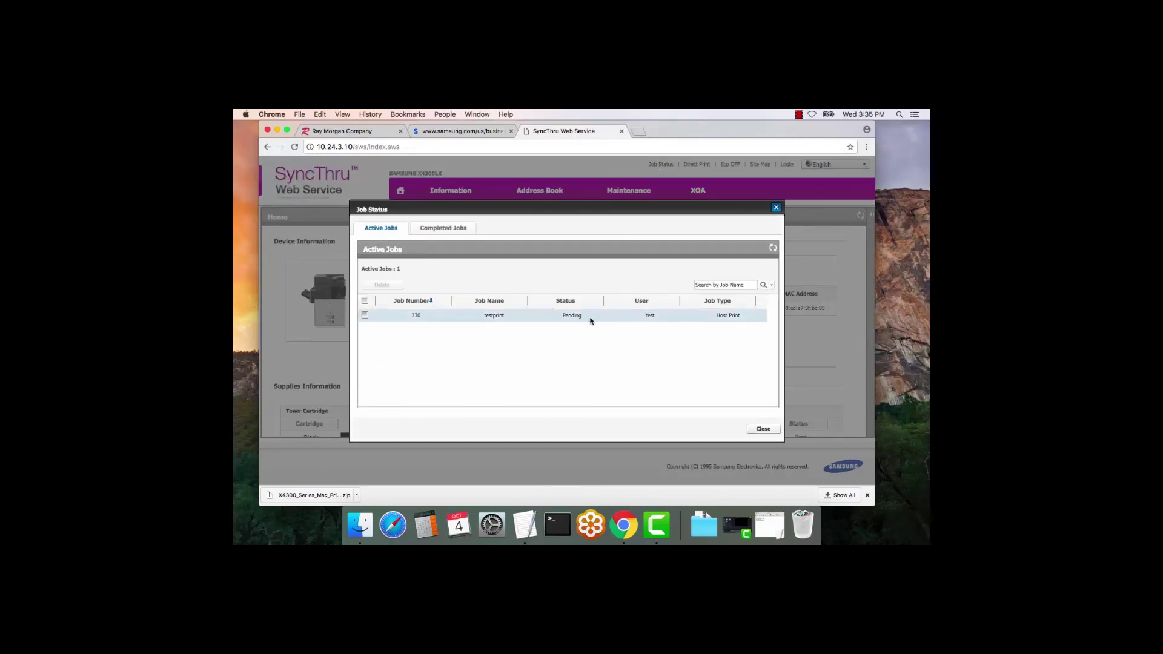
pyautogui.click(773, 250)
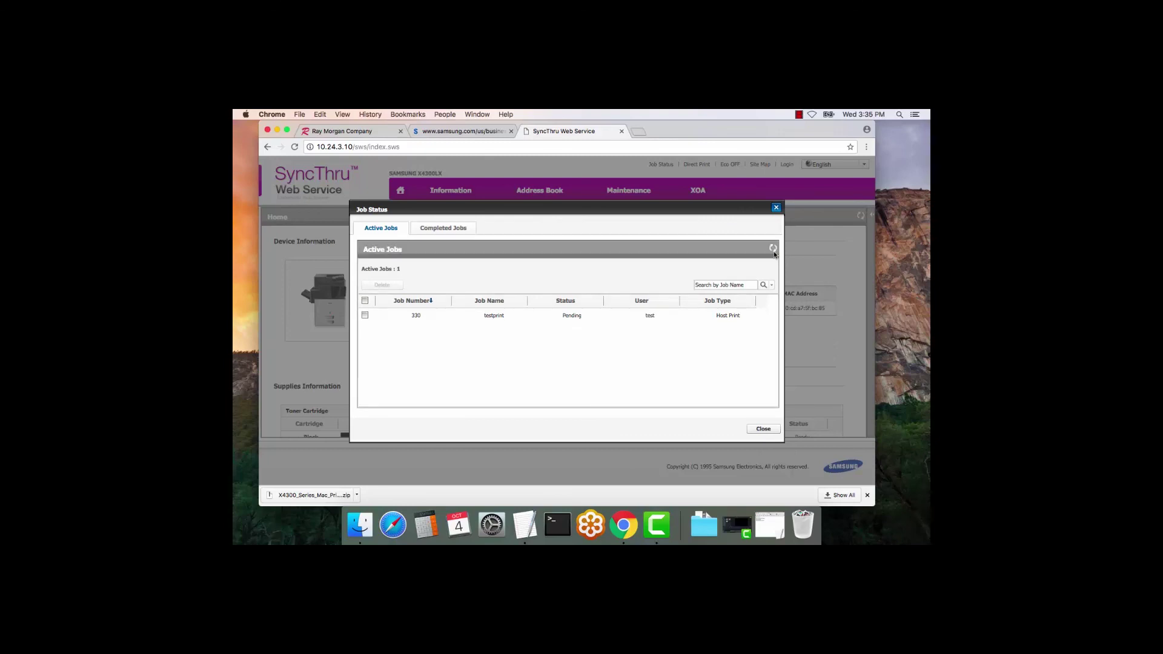
pyautogui.click(764, 430)
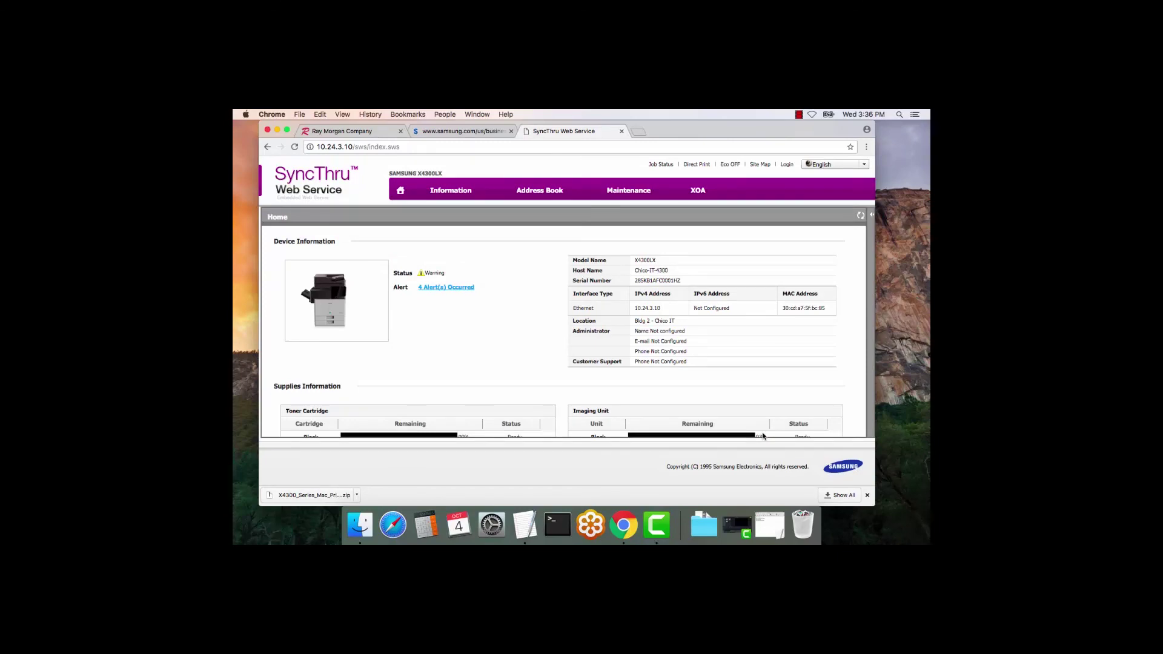